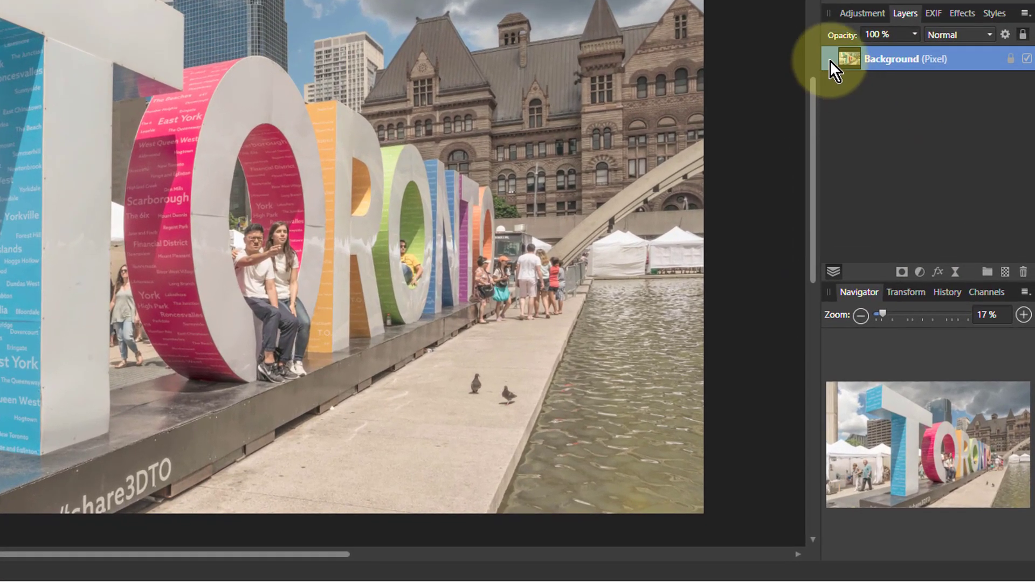
# Add a Channel Mixer to Background, duplicate the layer, and reopen the top copy's mixer.
pyautogui.click(919, 272)
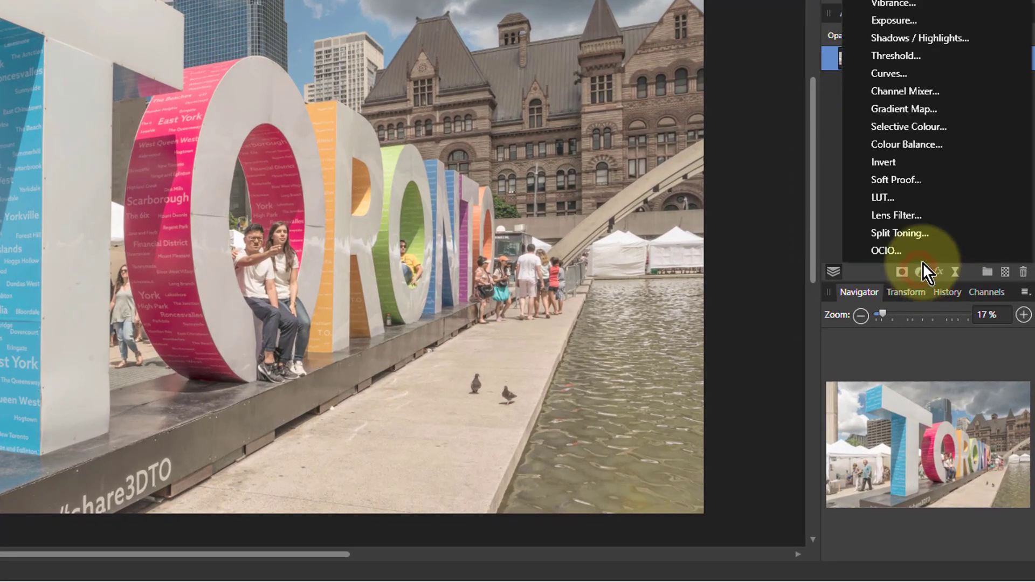
pyautogui.click(903, 92)
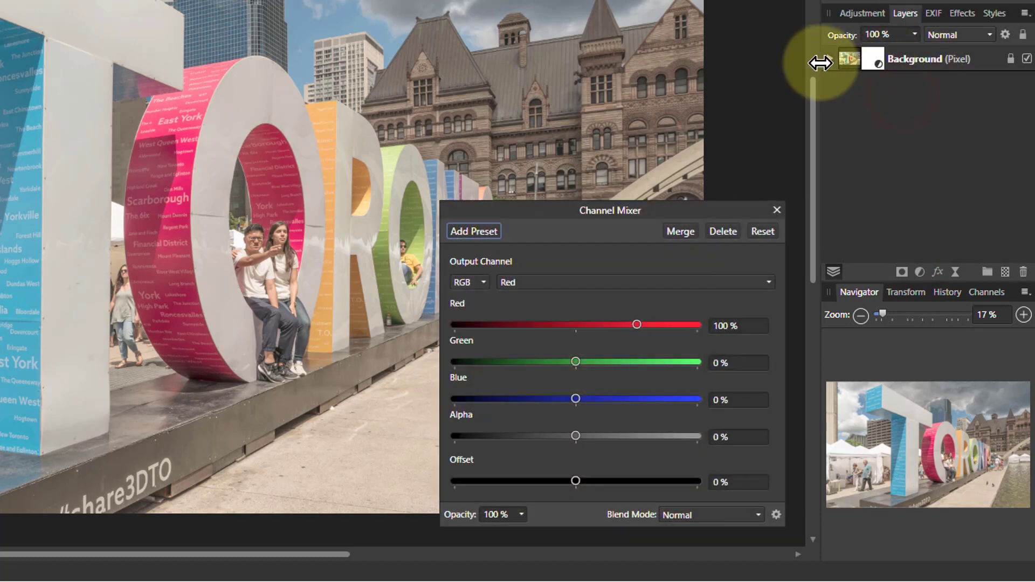
pyautogui.click(933, 59)
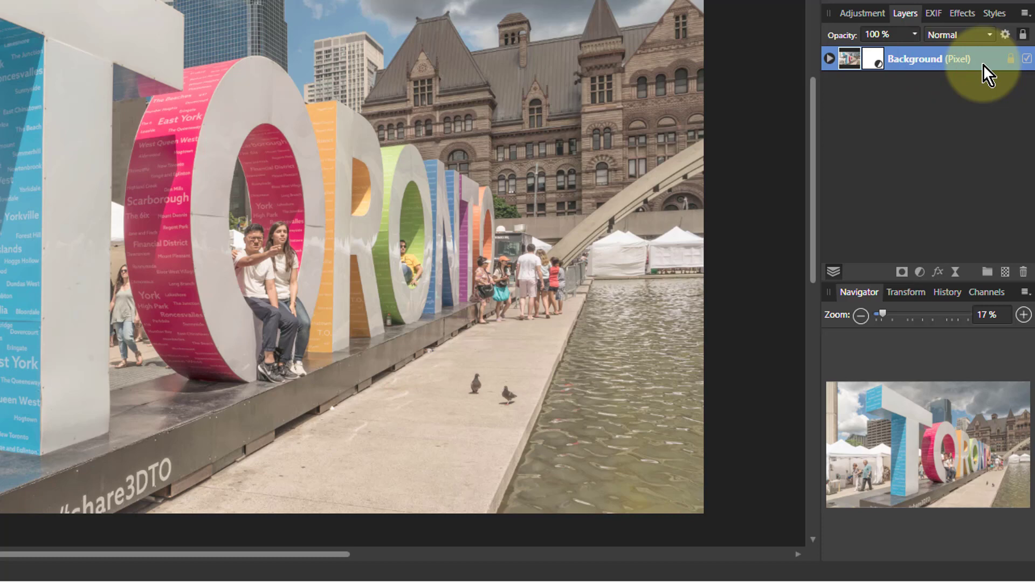
pyautogui.hotkey('ctrl', 'j')
pyautogui.hotkey('ctrl', 'j')
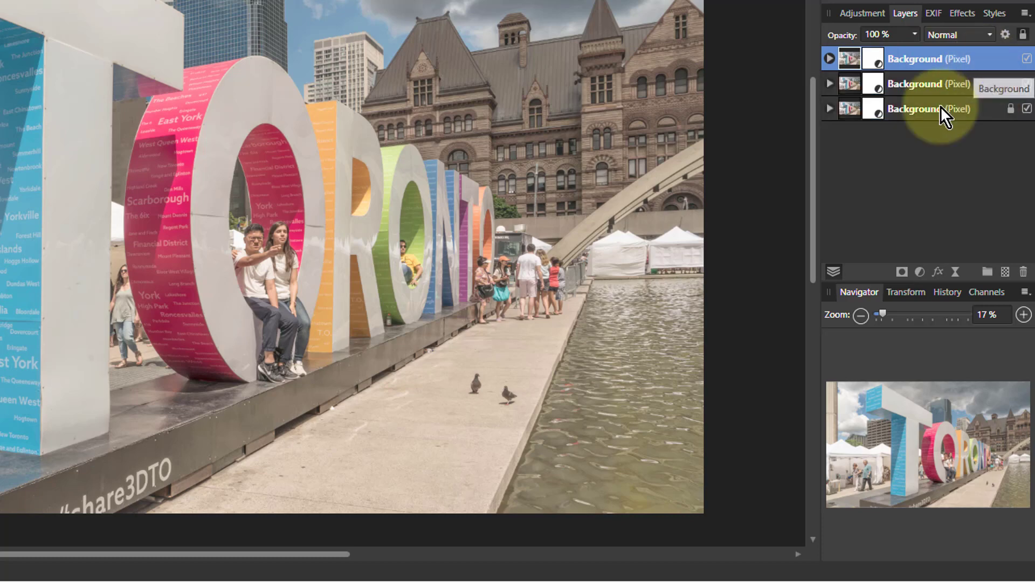
pyautogui.doubleClick(875, 57)
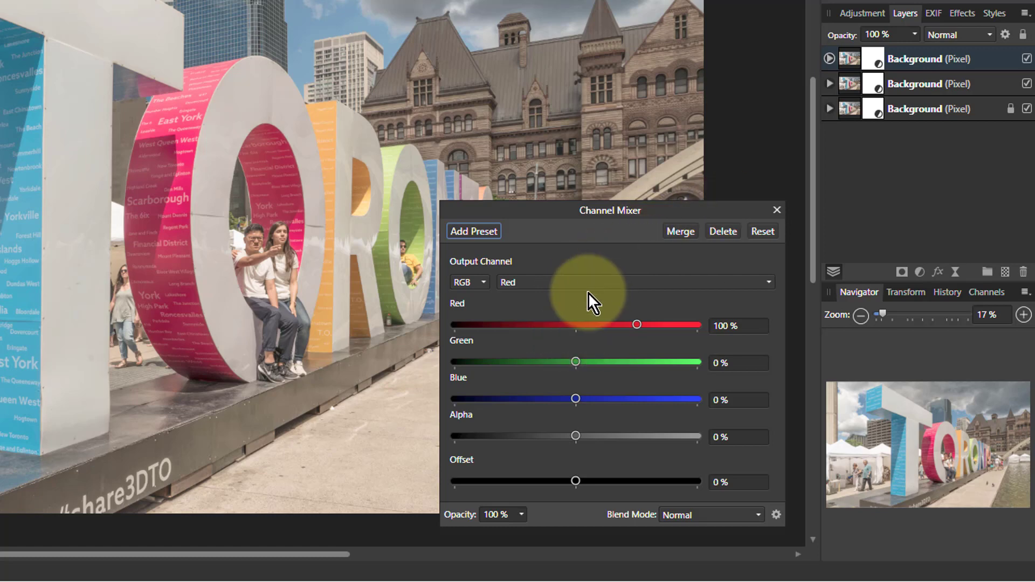
# Zero the top layer's Green and Blue outputs to keep only red, then hide it.
pyautogui.click(576, 283)
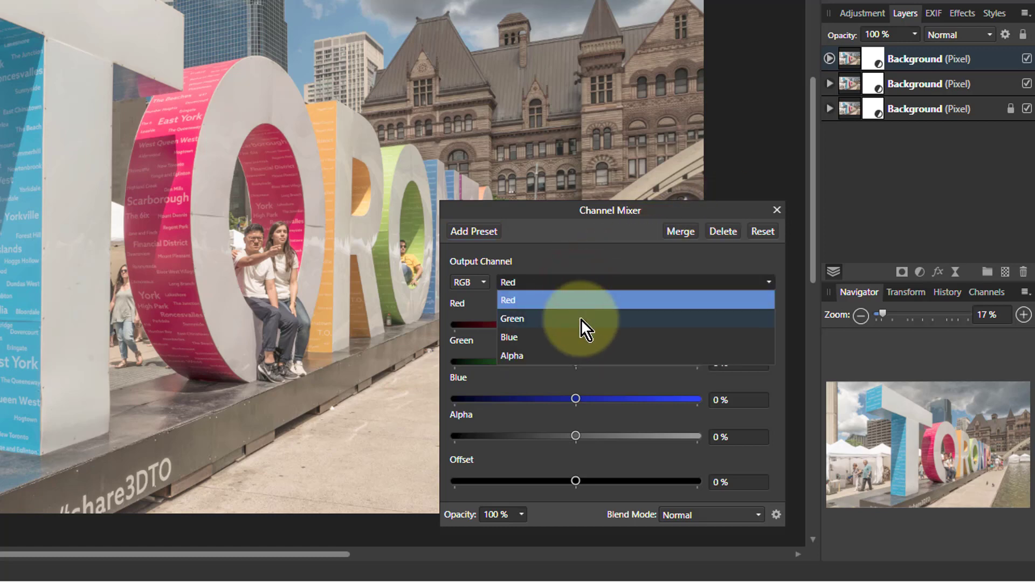
pyautogui.click(581, 319)
pyautogui.moveTo(639, 366); pyautogui.dragTo(577, 369)
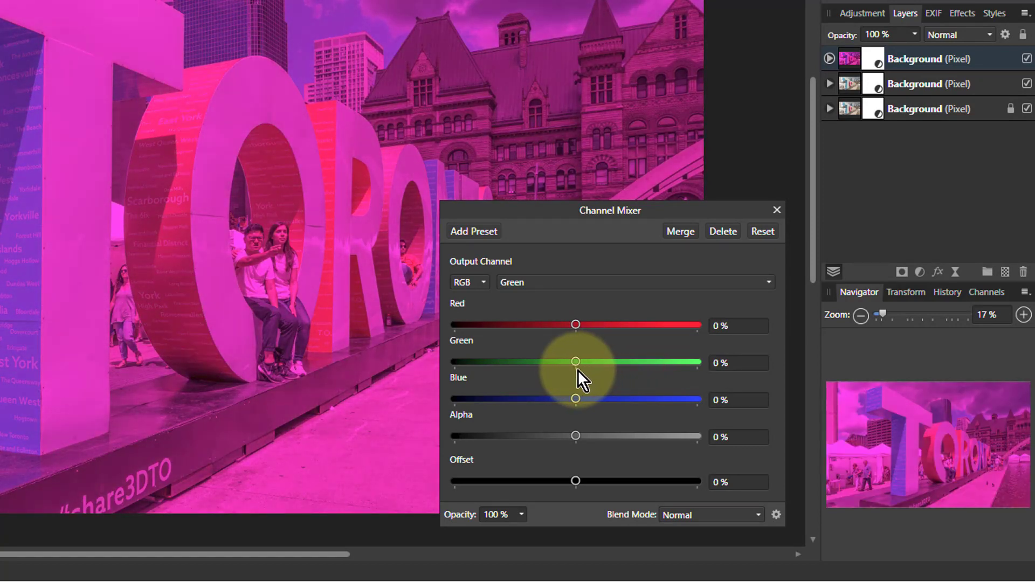
pyautogui.click(578, 283)
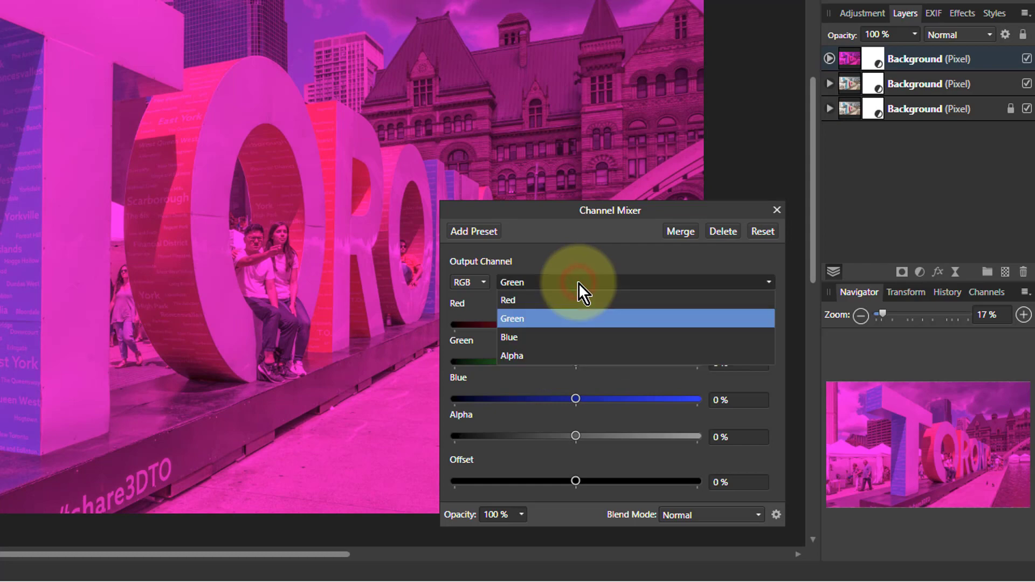
pyautogui.click(574, 339)
pyautogui.moveTo(576, 399)
pyautogui.mouseDown()
pyautogui.moveTo(637, 399)
pyautogui.moveTo(575, 406)
pyautogui.mouseUp()
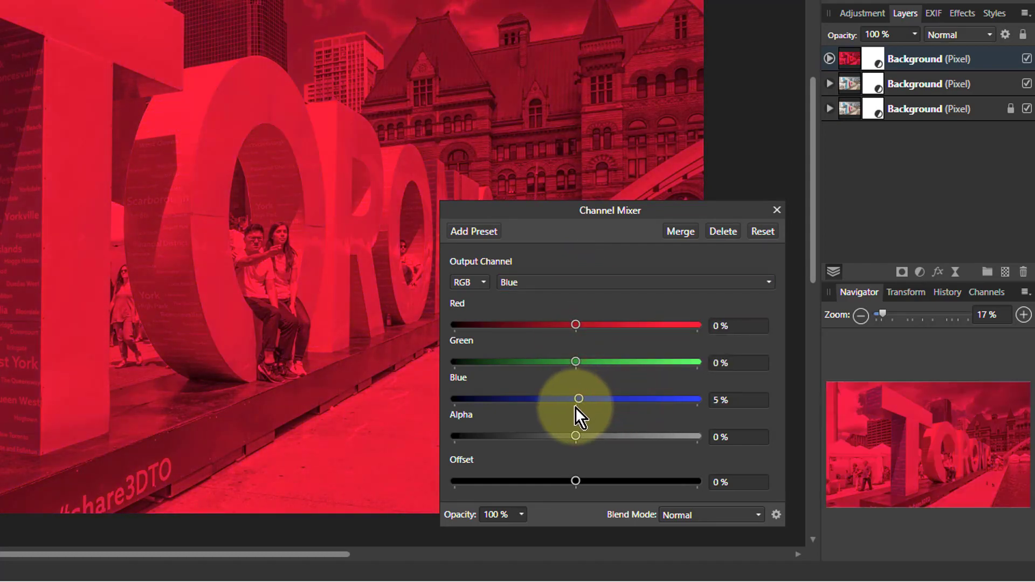
pyautogui.click(1027, 58)
# Zero the middle layer's Red and Blue outputs to keep only green, then hide it.
pyautogui.click(875, 82)
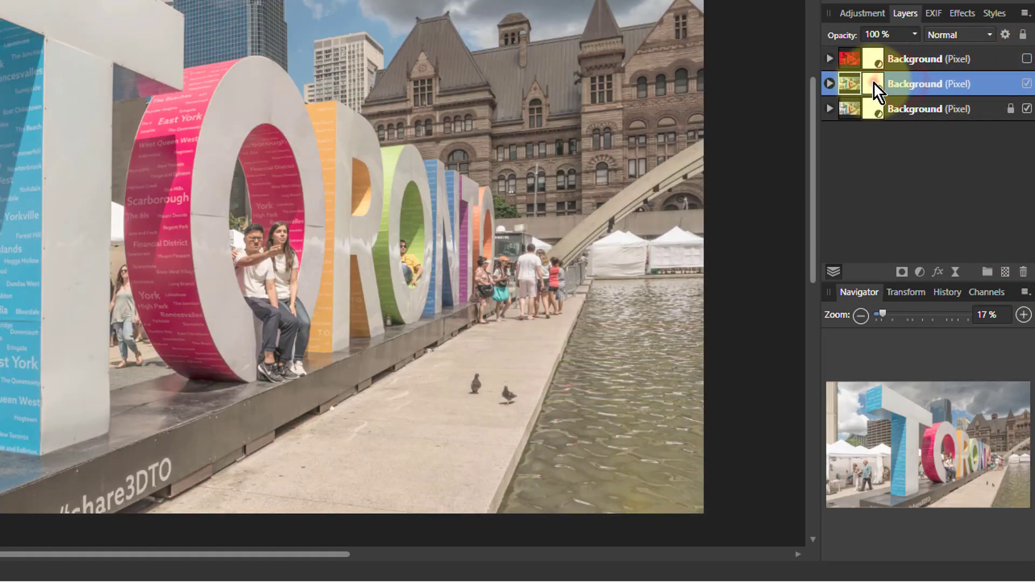
pyautogui.doubleClick(873, 82)
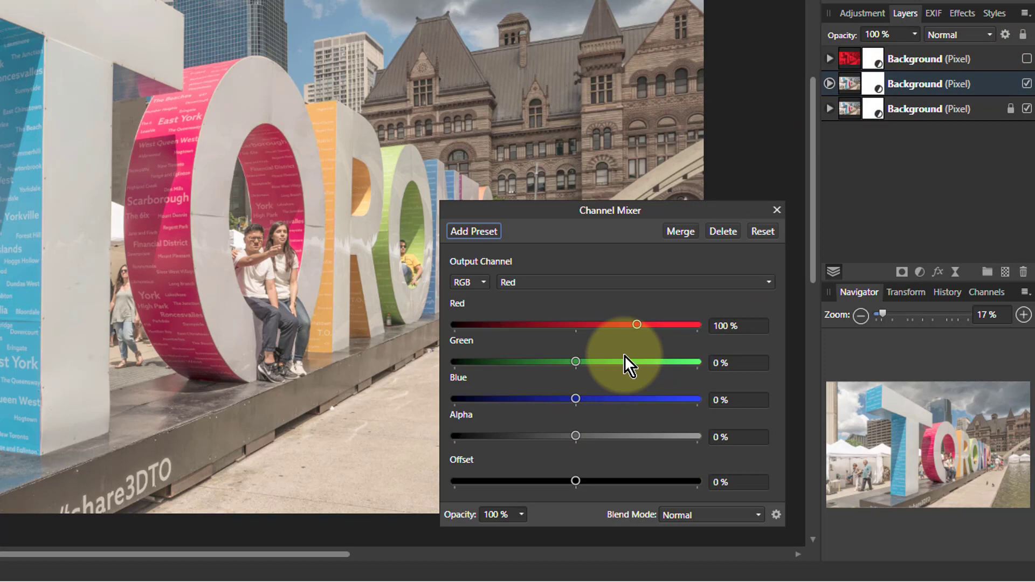
pyautogui.moveTo(638, 325); pyautogui.dragTo(579, 341)
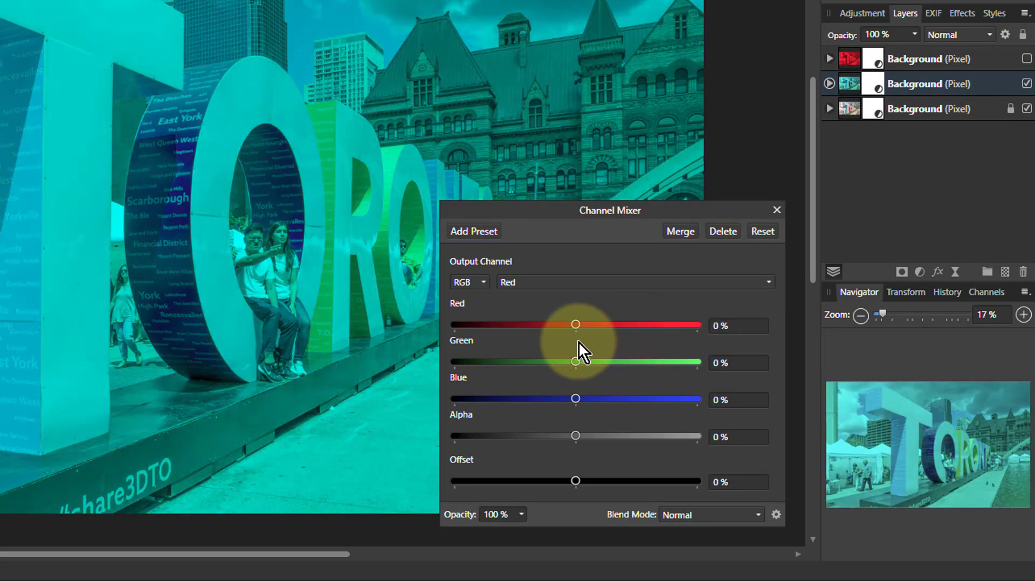
pyautogui.click(540, 283)
pyautogui.click(572, 284)
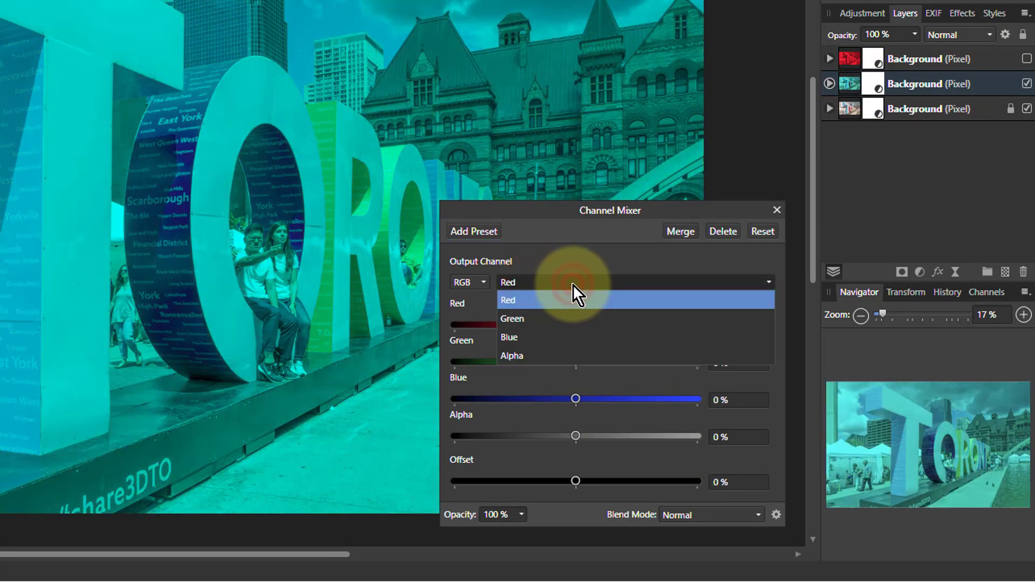
pyautogui.click(536, 340)
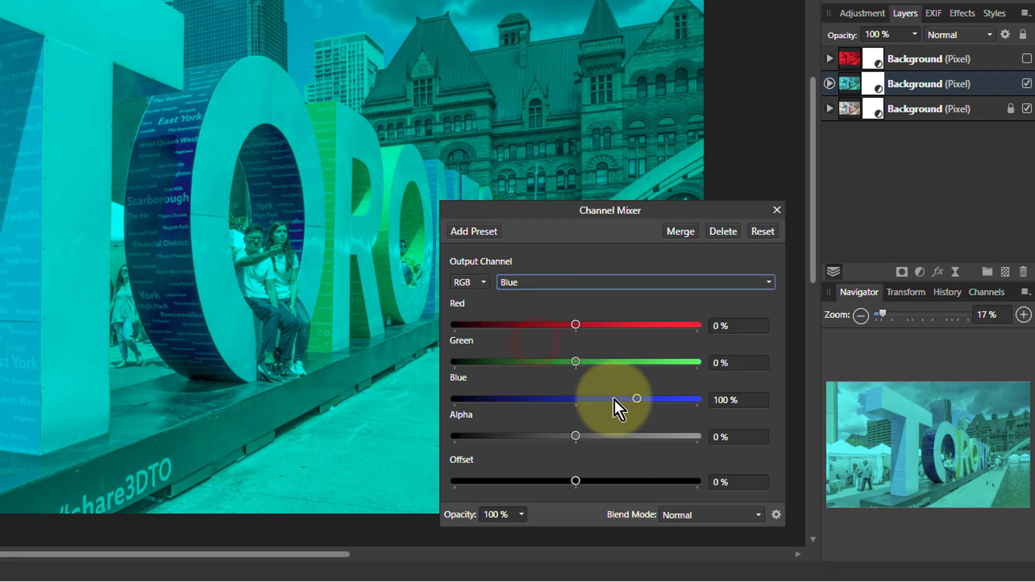
pyautogui.moveTo(632, 399); pyautogui.dragTo(578, 407)
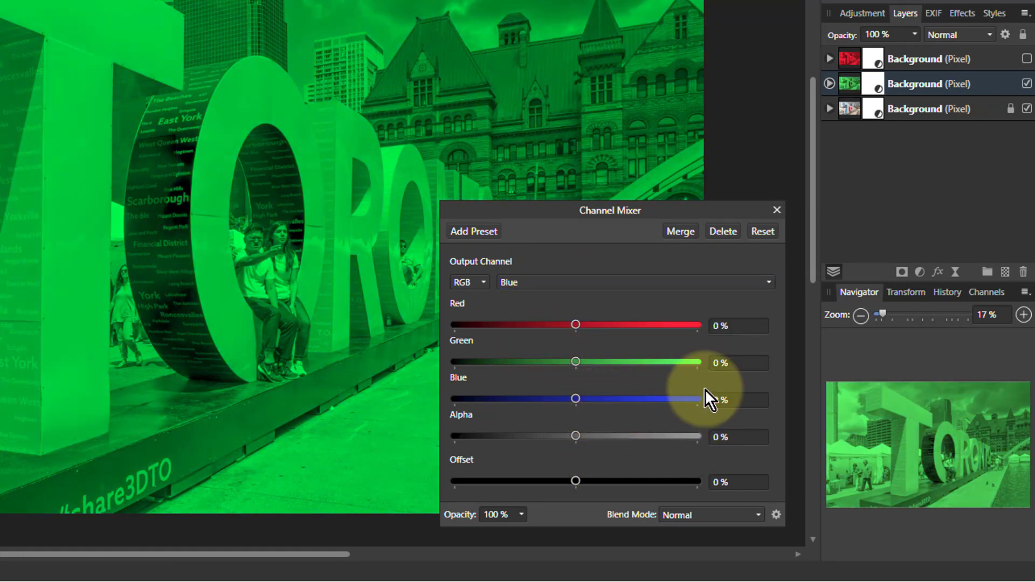
pyautogui.click(1027, 83)
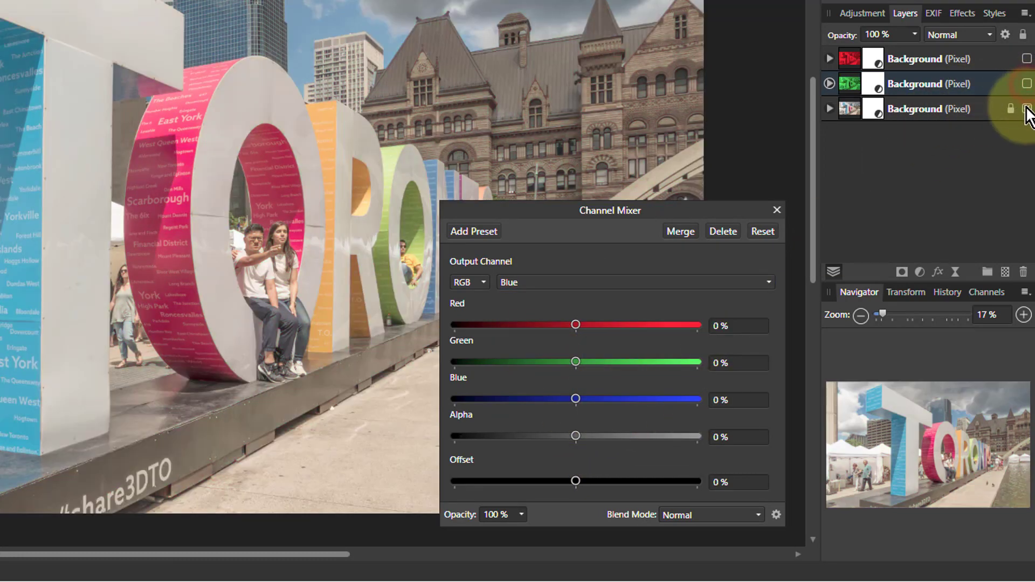
# Zero the bottom layer's Red and Green outputs, leaving only the blue channel.
pyautogui.click(931, 103)
pyautogui.doubleClick(875, 108)
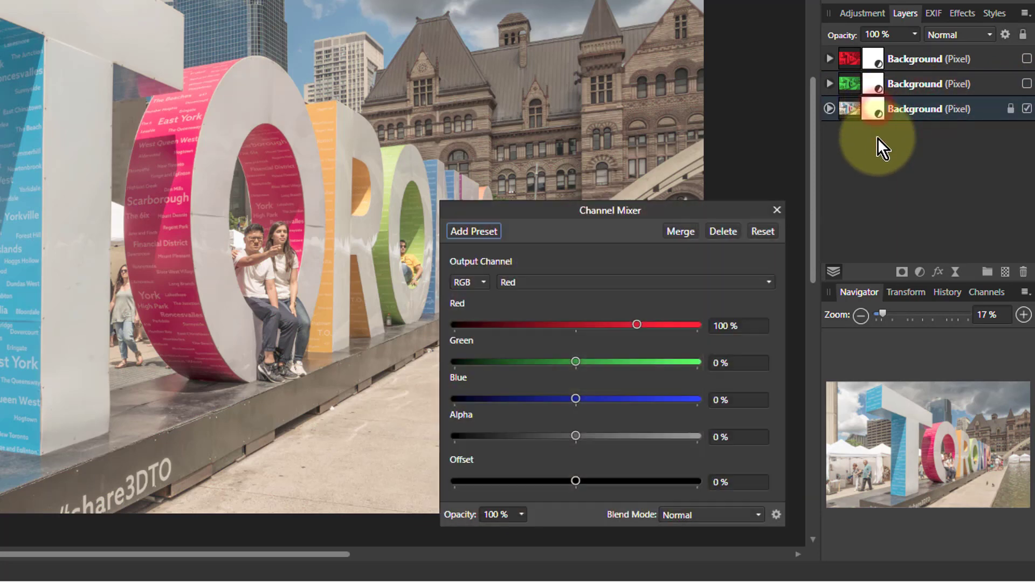
pyautogui.moveTo(637, 325); pyautogui.dragTo(574, 337)
pyautogui.click(557, 289)
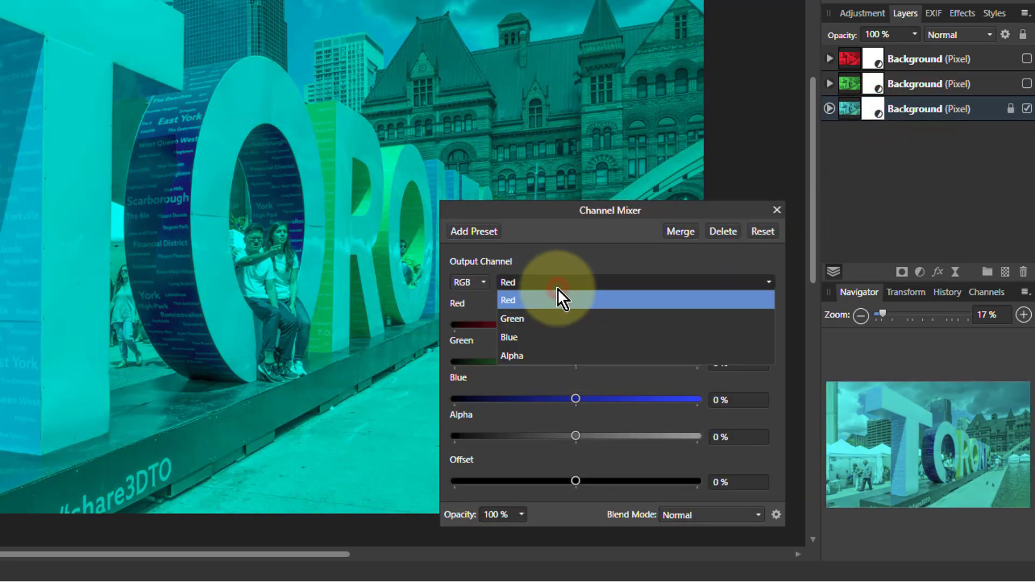
pyautogui.click(564, 317)
pyautogui.moveTo(630, 366); pyautogui.dragTo(575, 374)
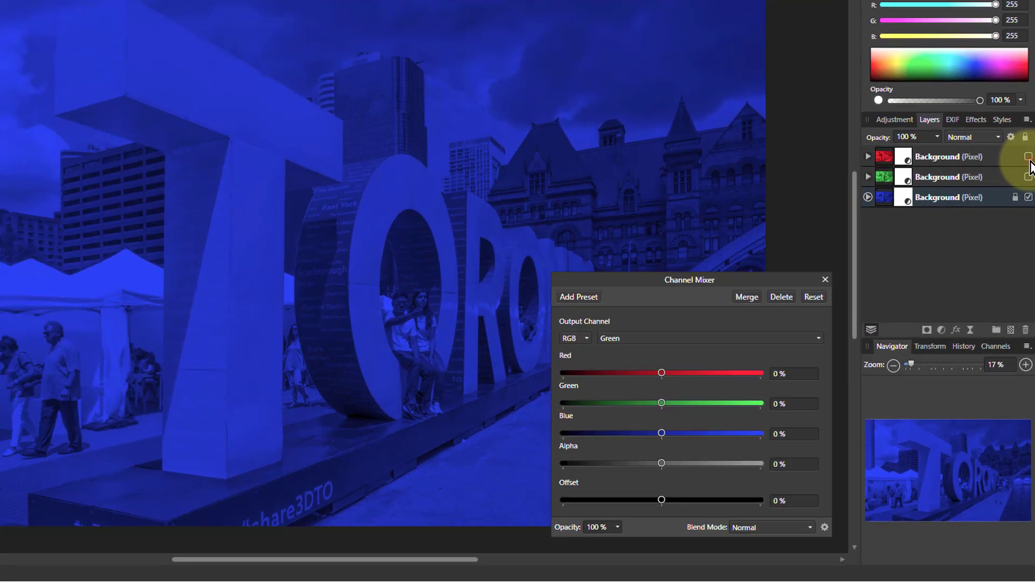
# Show the red and green layers, blend them with Add, then rewind history to the original.
pyautogui.click(1029, 157)
pyautogui.click(1028, 177)
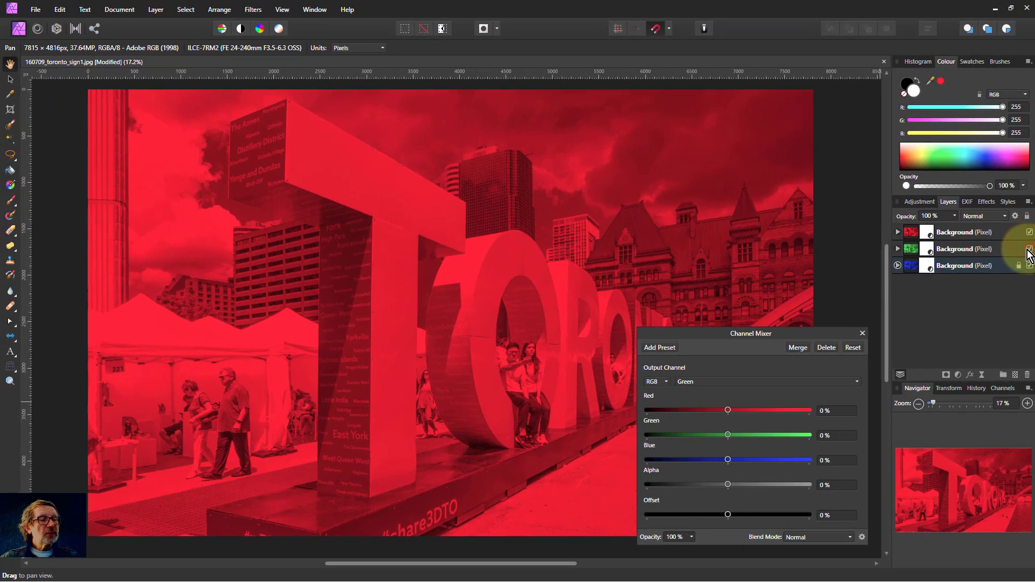
pyautogui.click(991, 235)
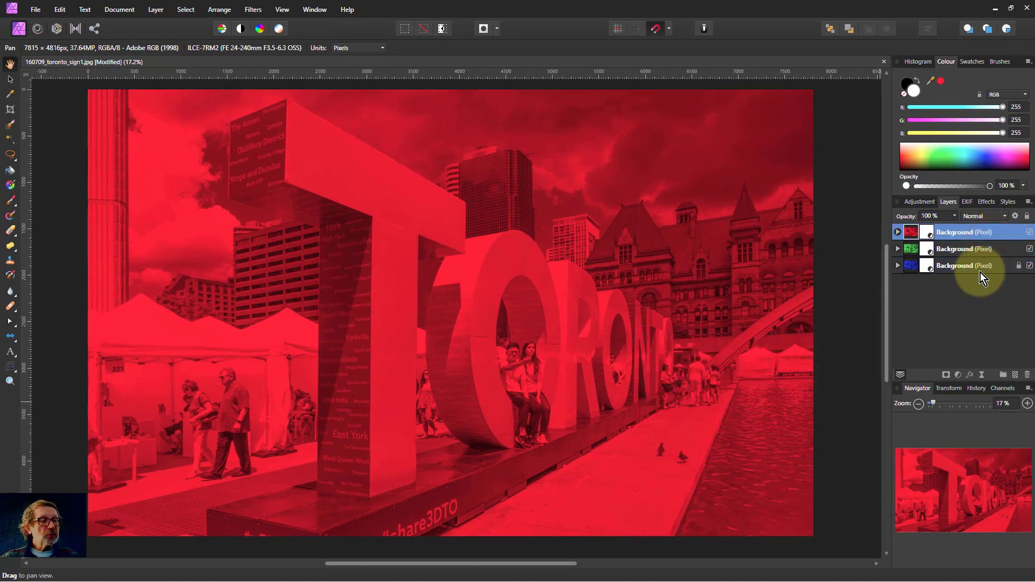
pyautogui.keyDown('shift'); pyautogui.click(977, 248); pyautogui.keyUp('shift')
pyautogui.click(978, 216)
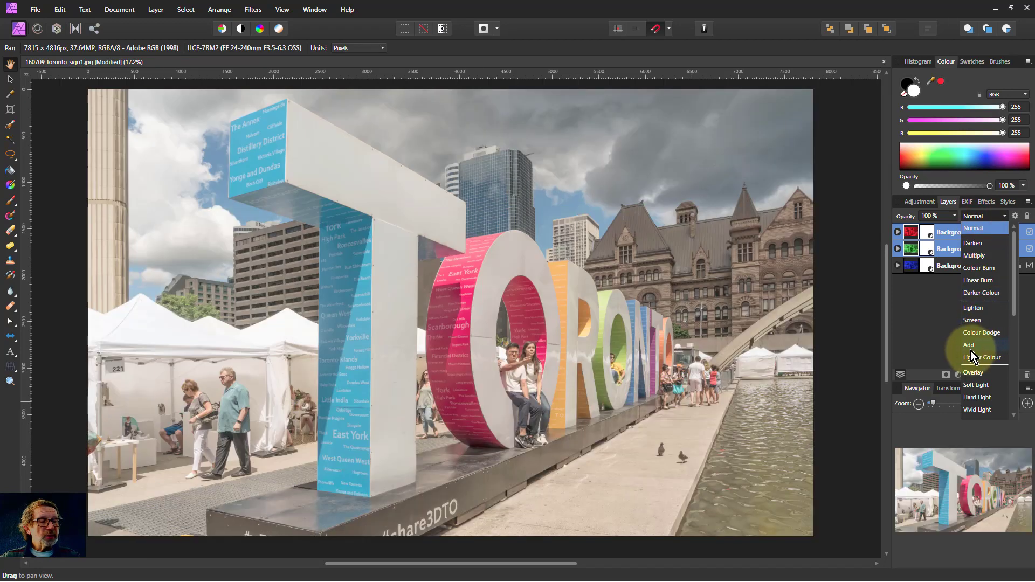
pyautogui.click(970, 346)
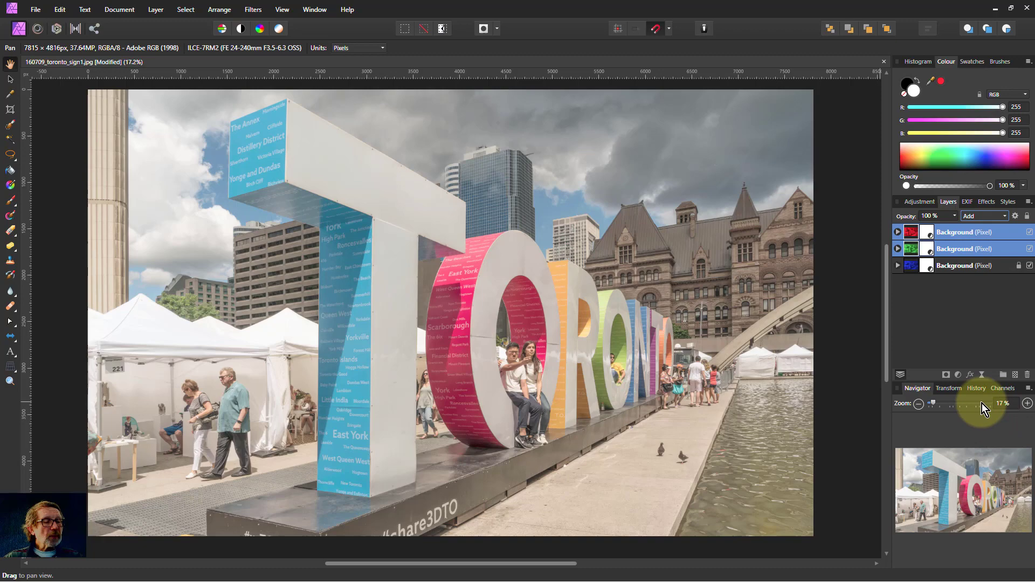
pyautogui.click(978, 388)
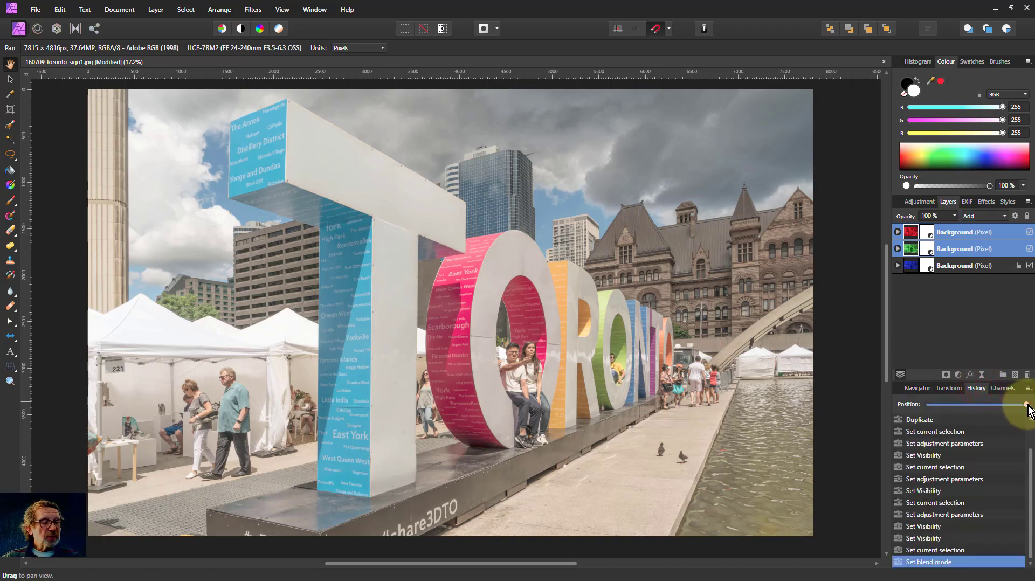
pyautogui.moveTo(1025, 404); pyautogui.dragTo(928, 404)
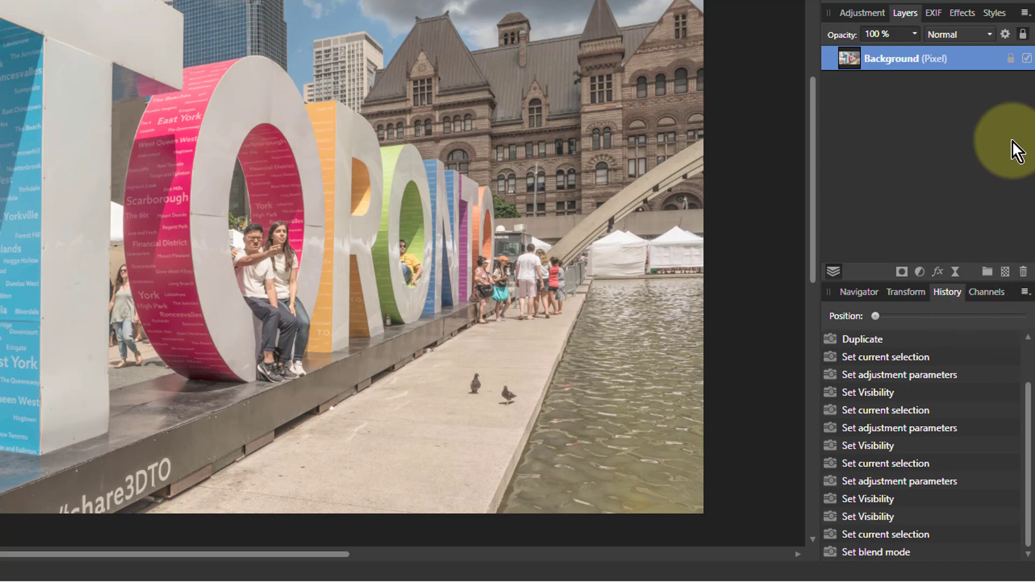
# Add a Channel Mixer to Background and switch its output colour model from RGB to CMYK.
pyautogui.click(919, 272)
pyautogui.click(910, 93)
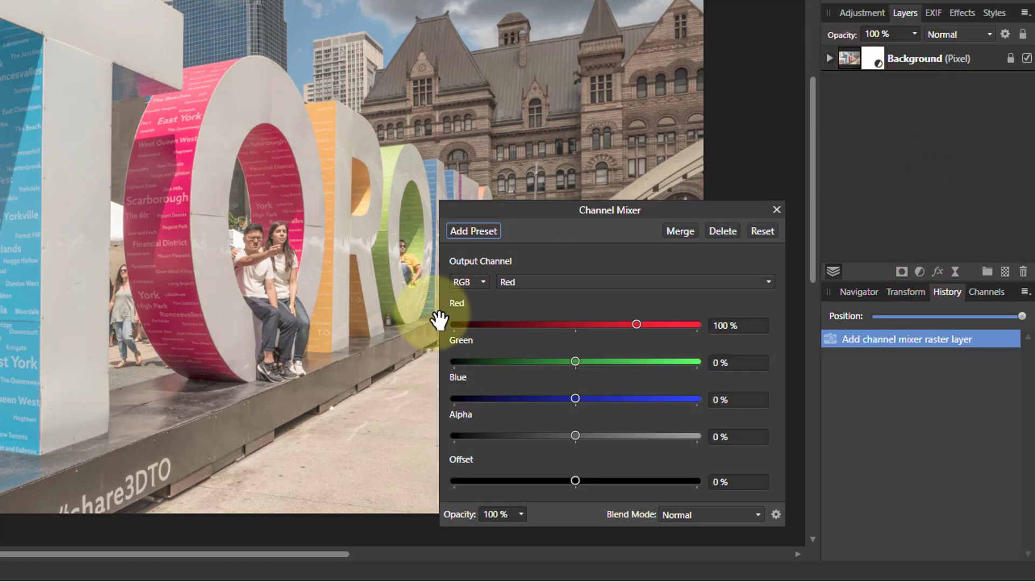
pyautogui.click(468, 282)
pyautogui.click(468, 337)
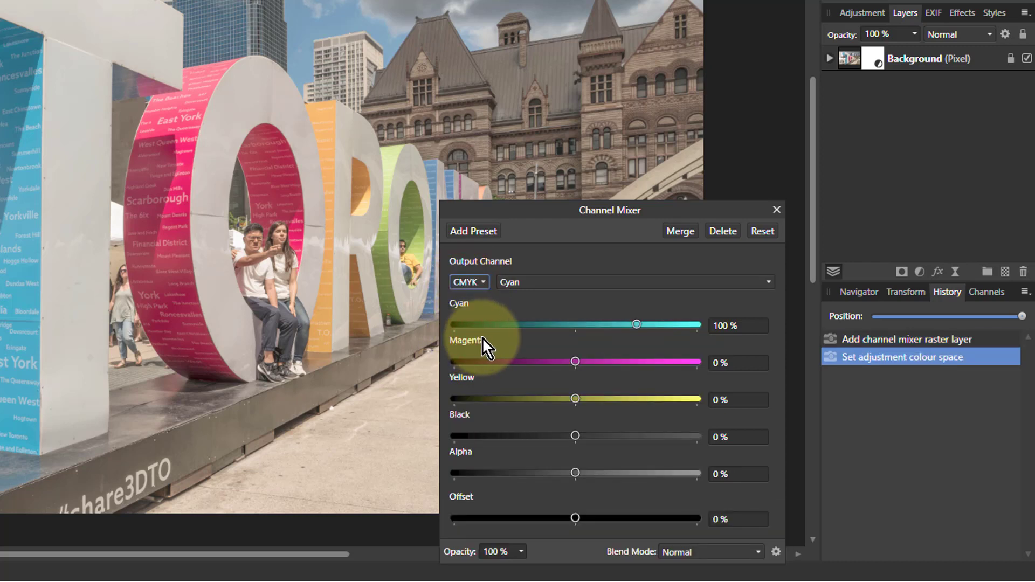
pyautogui.click(954, 59)
# Make three copies of the layer and set the top mixer's Magenta output to 0%.
pyautogui.hotkey('ctrl', 'j')
pyautogui.hotkey('ctrl', 'j')
pyautogui.hotkey('ctrl', 'j')
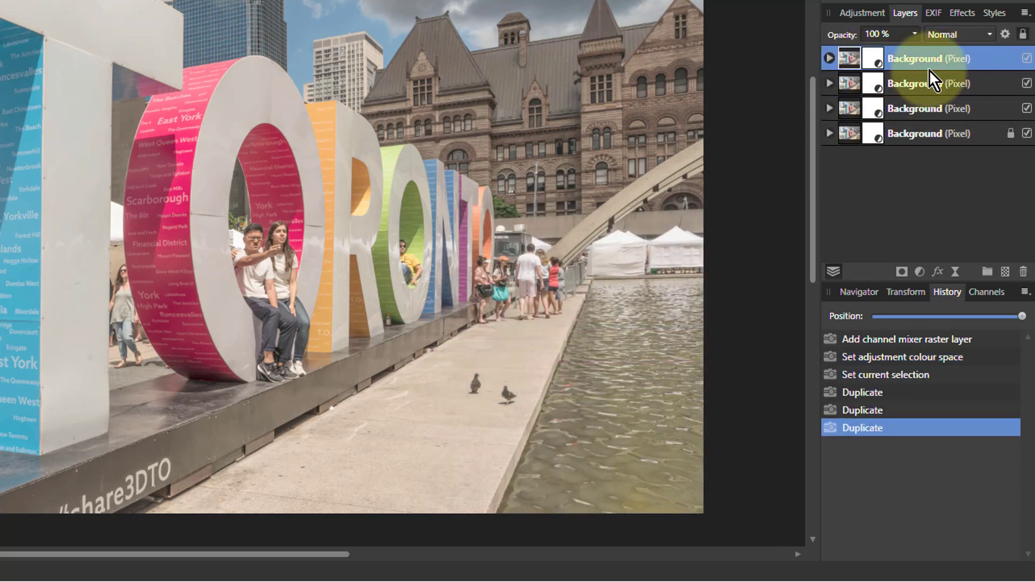
pyautogui.doubleClick(875, 60)
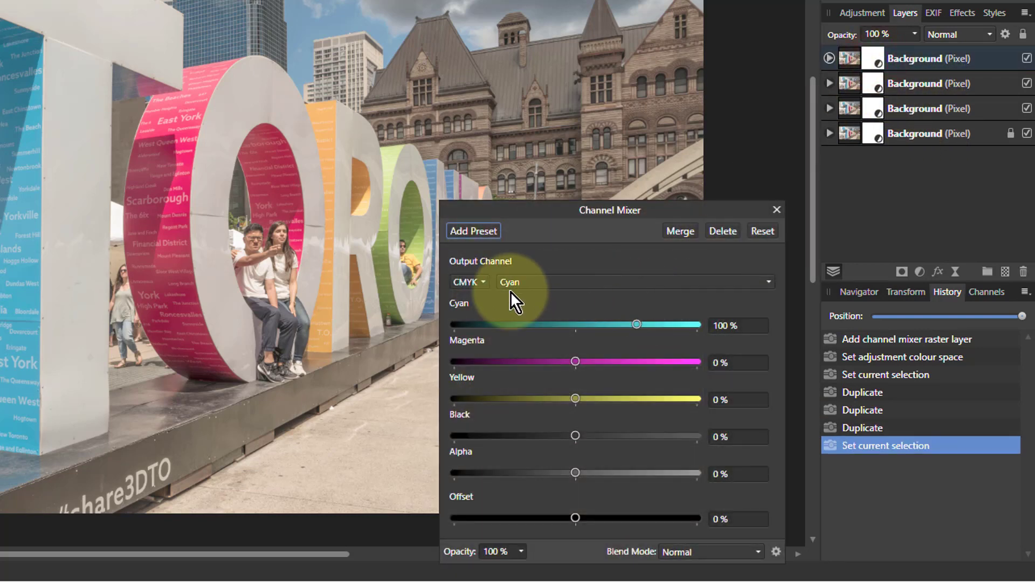
pyautogui.click(571, 283)
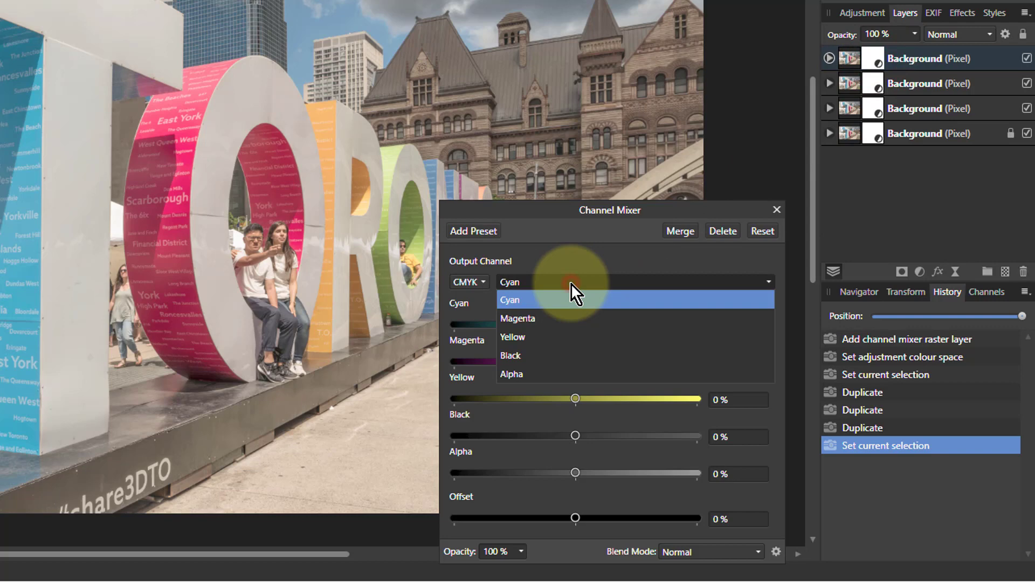
pyautogui.click(563, 322)
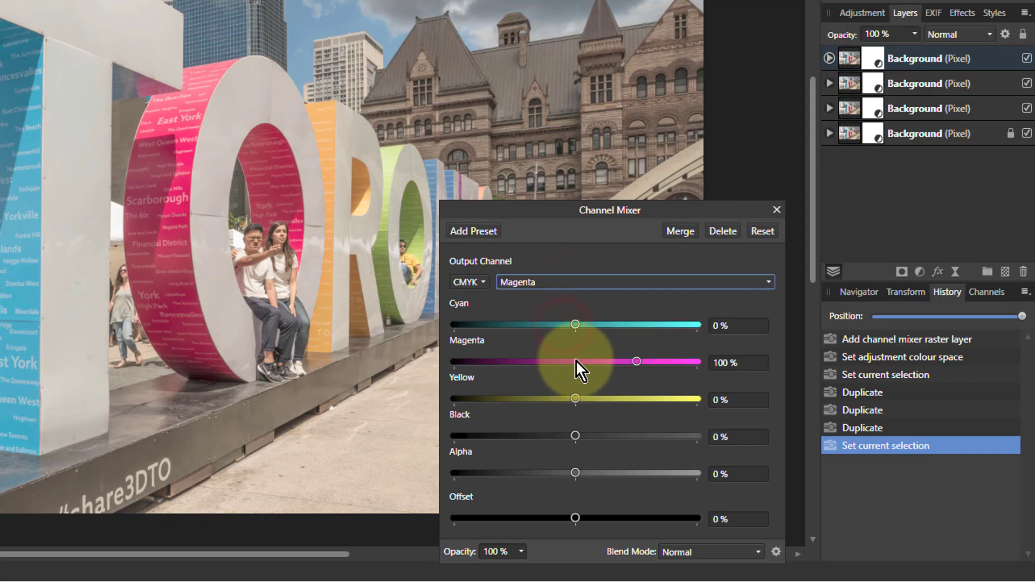
pyautogui.click(576, 361)
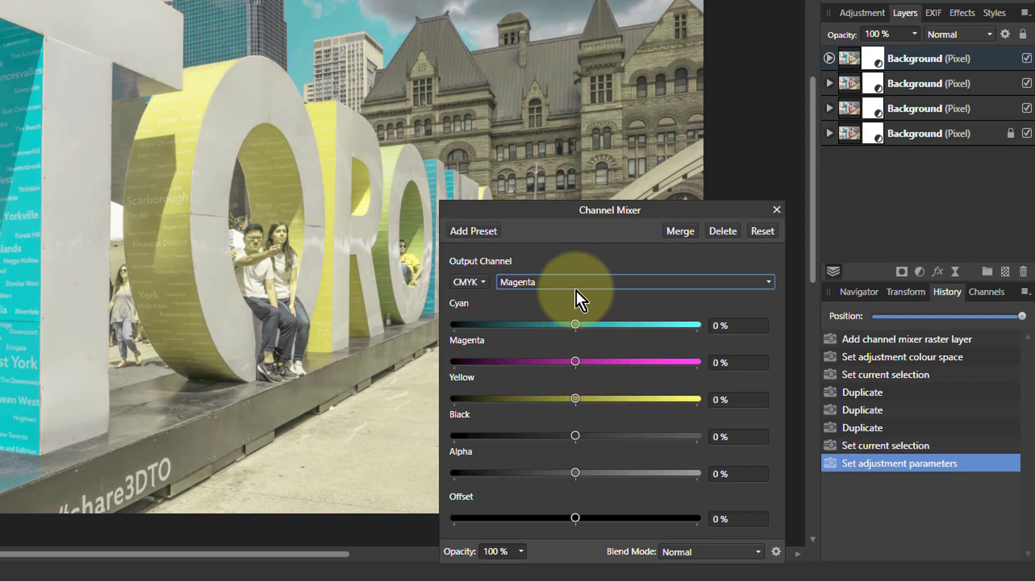
# Set the Yellow and Black outputs to 0% to keep only cyan, then hide that layer.
pyautogui.click(576, 288)
pyautogui.click(578, 341)
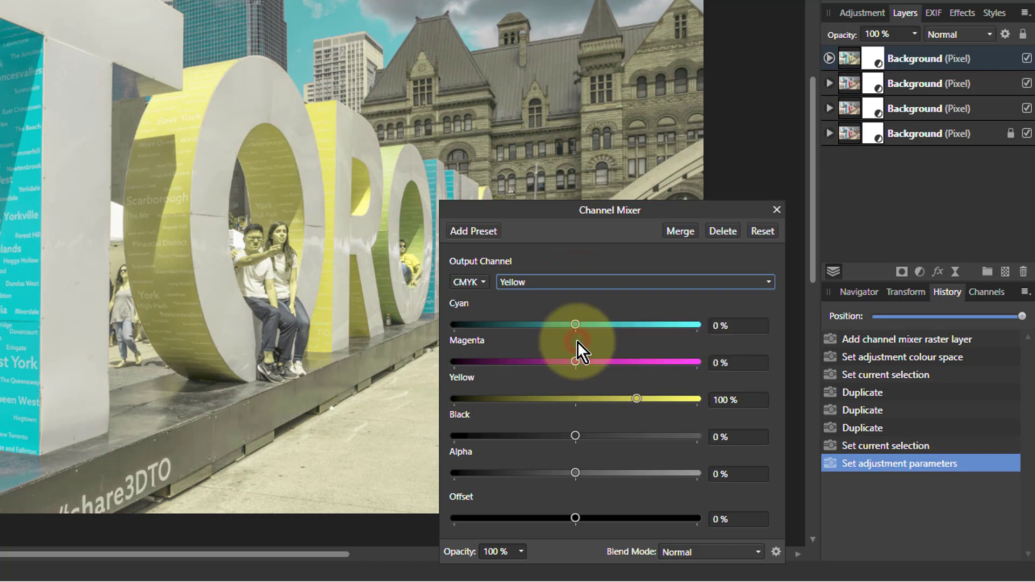
pyautogui.click(577, 400)
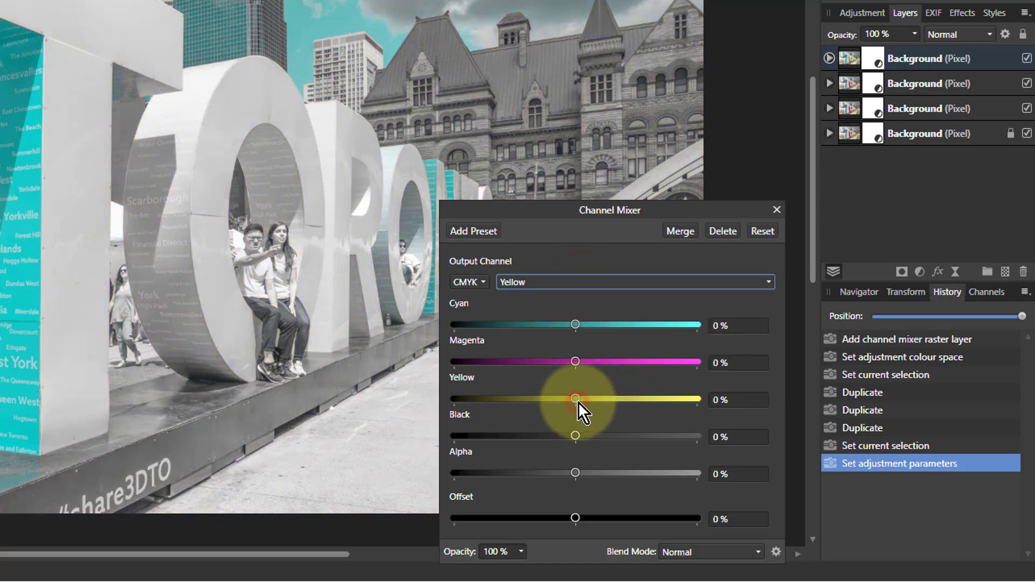
pyautogui.click(582, 284)
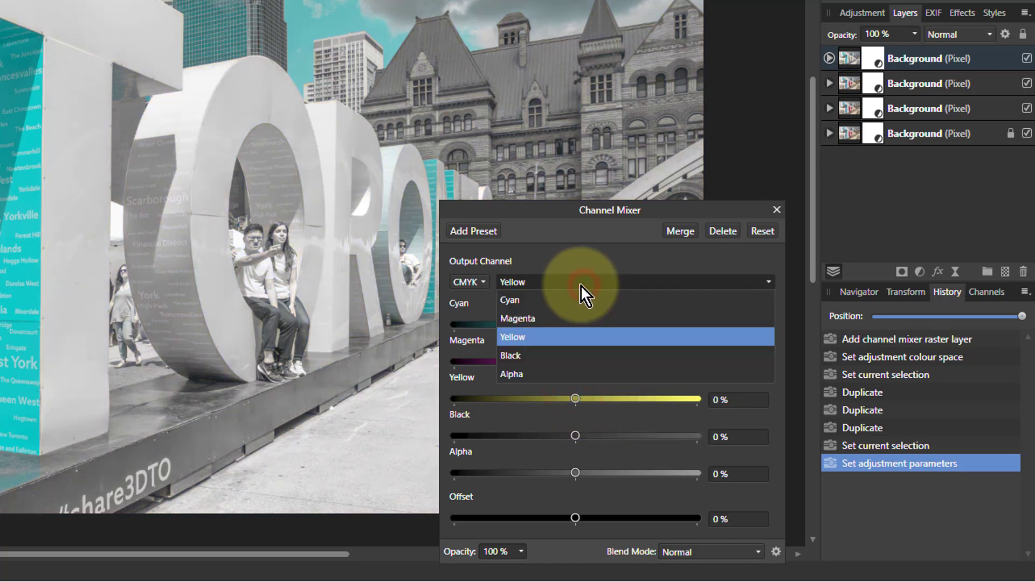
pyautogui.click(578, 356)
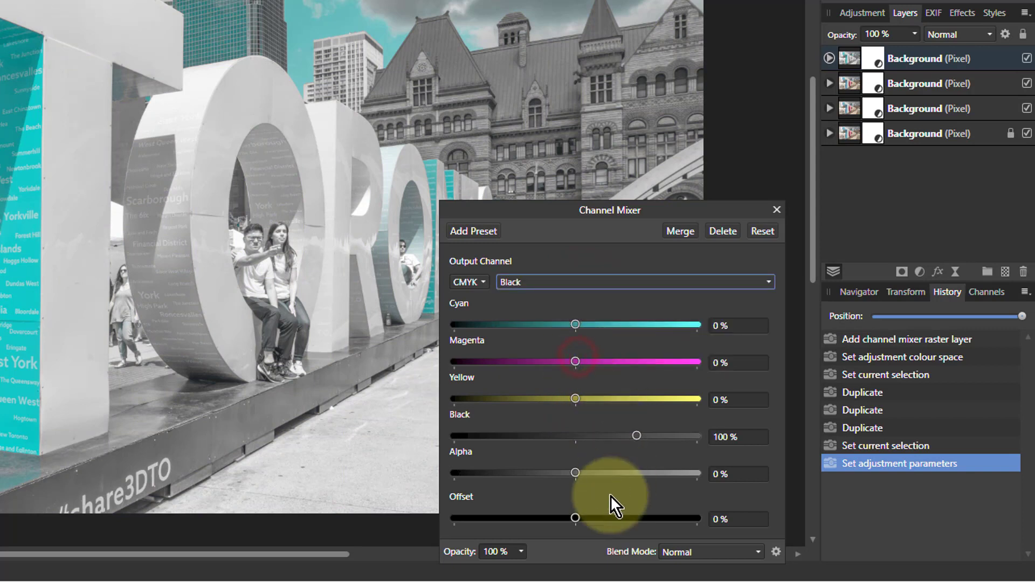
pyautogui.click(577, 437)
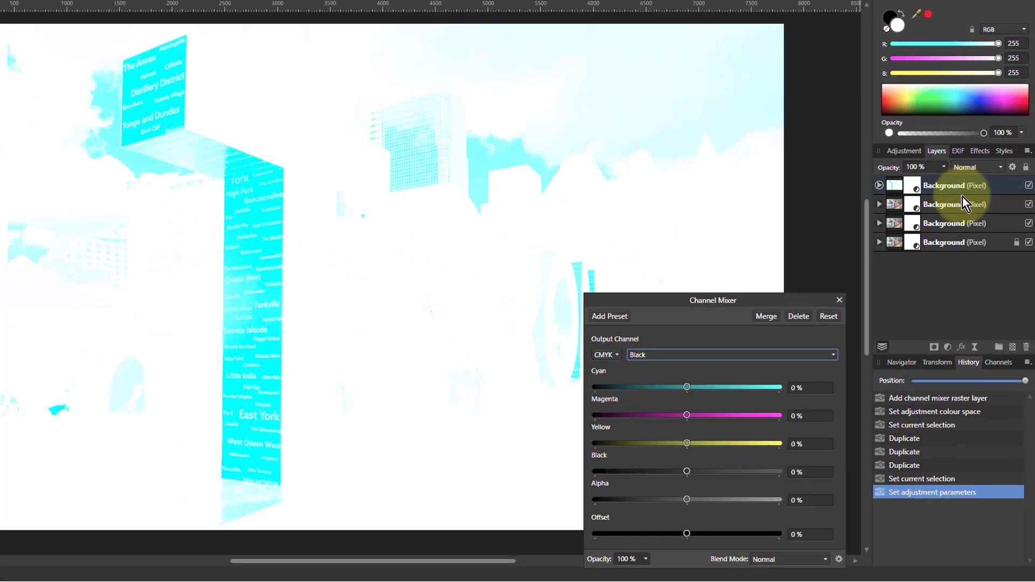
pyautogui.click(963, 206)
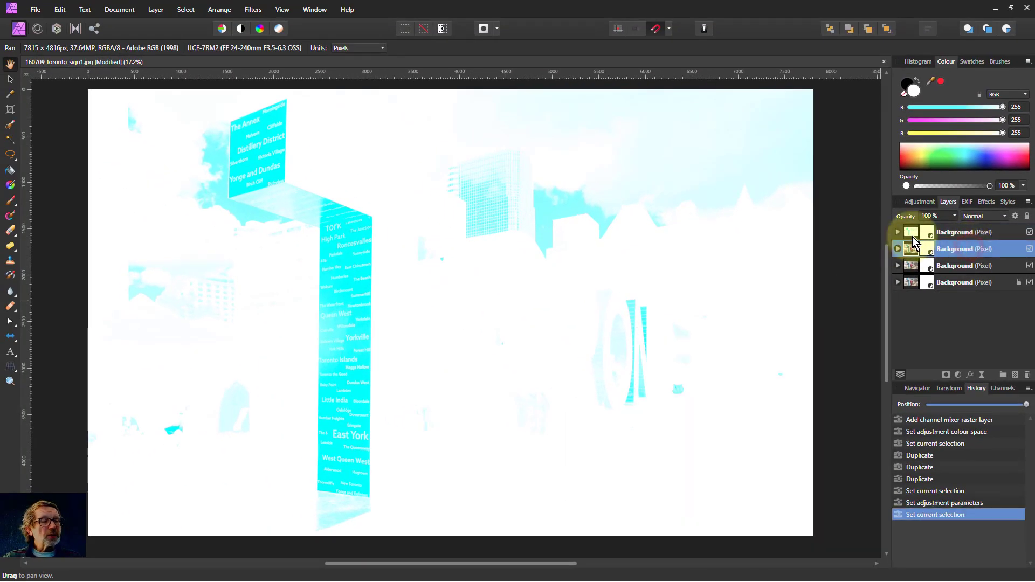
pyautogui.click(1030, 233)
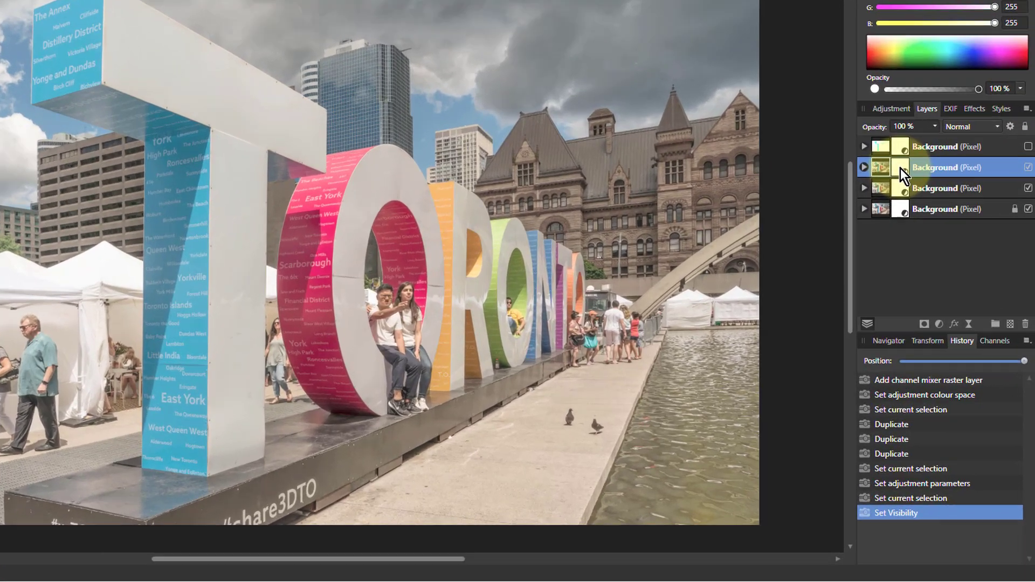
# Zero the second layer's Cyan, Yellow and Black outputs, leaving magenta, and hide that layer.
pyautogui.doubleClick(900, 168)
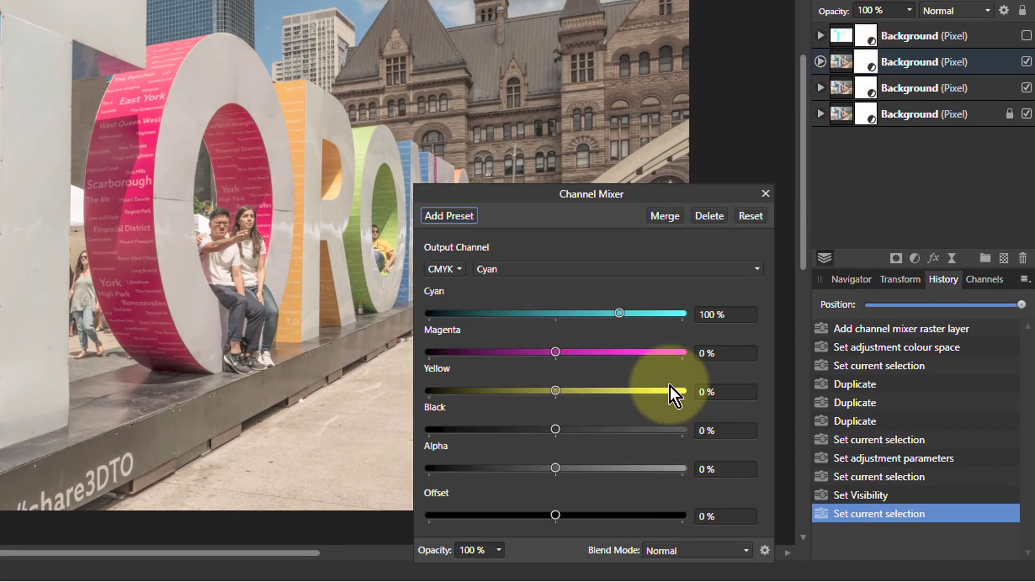
pyautogui.click(553, 316)
pyautogui.click(561, 273)
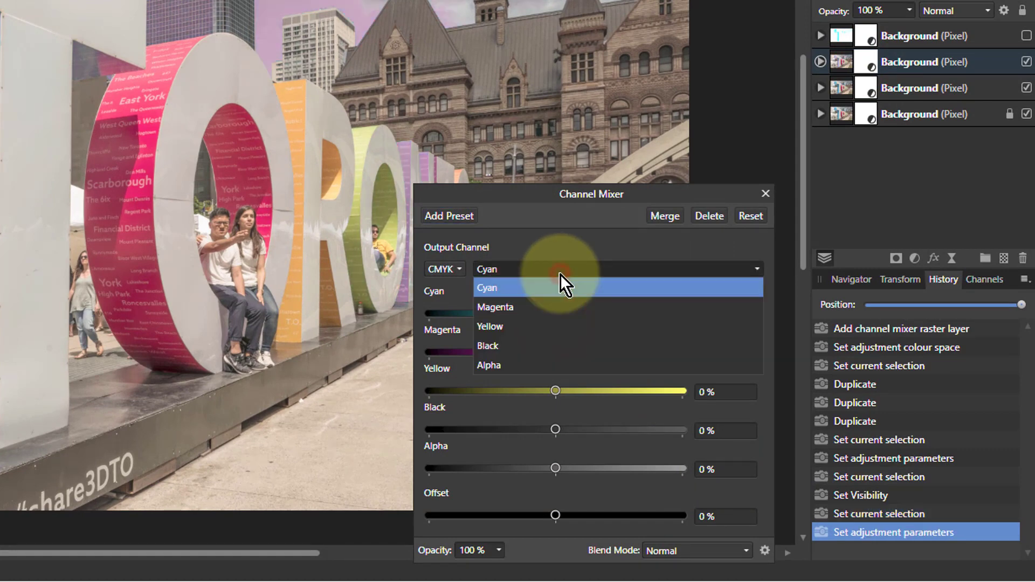
pyautogui.click(559, 325)
pyautogui.click(553, 391)
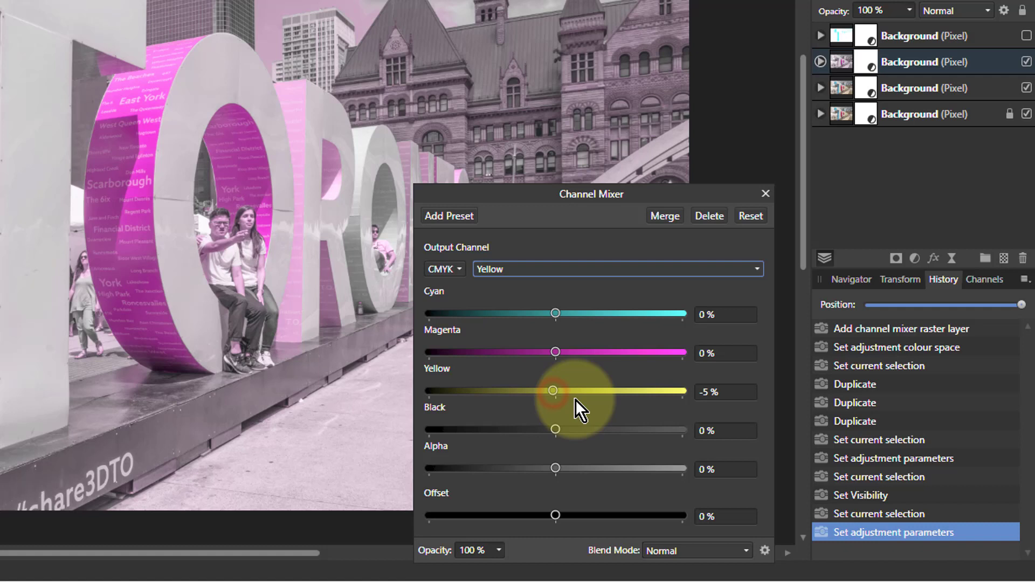
pyautogui.click(568, 270)
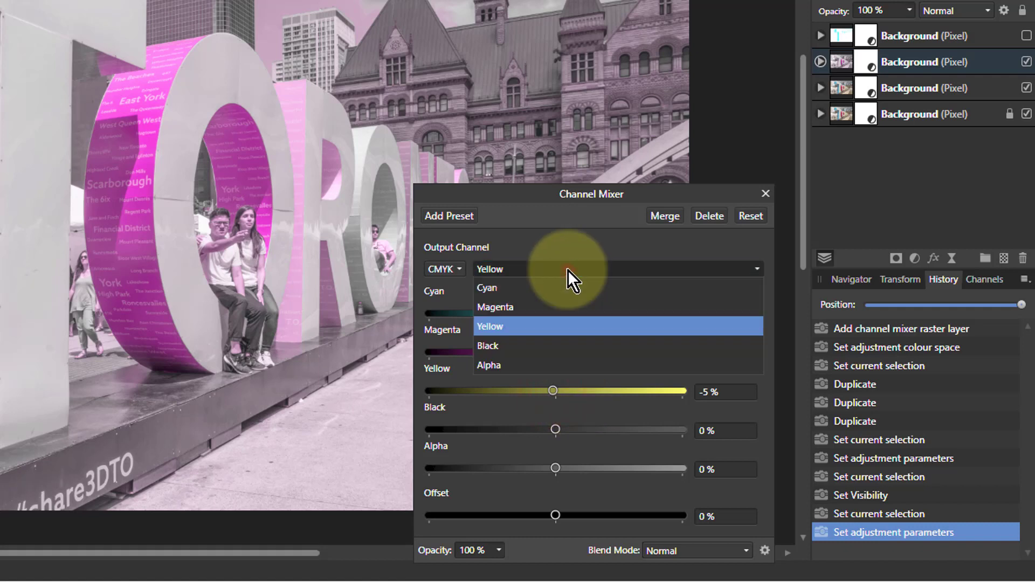
pyautogui.click(570, 351)
pyautogui.click(556, 430)
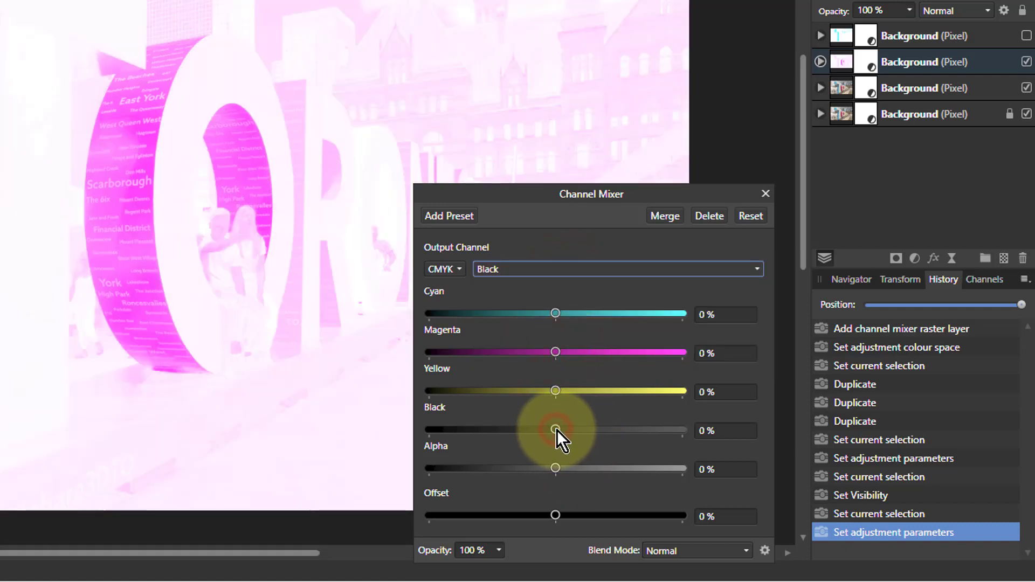
pyautogui.click(1026, 61)
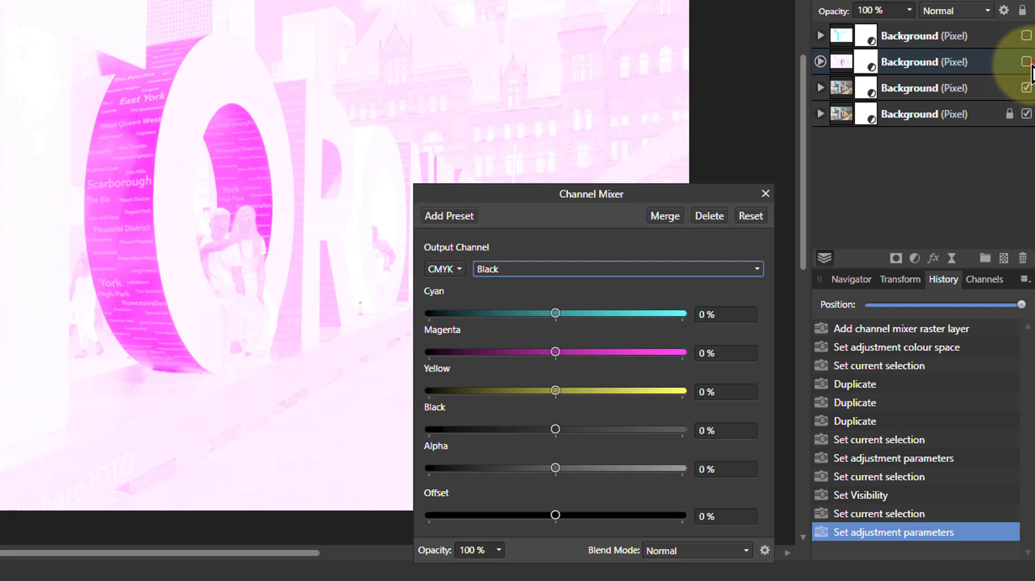
# Zero the third layer's Cyan, Magenta and Black outputs to keep only yellow, then hide it.
pyautogui.click(901, 90)
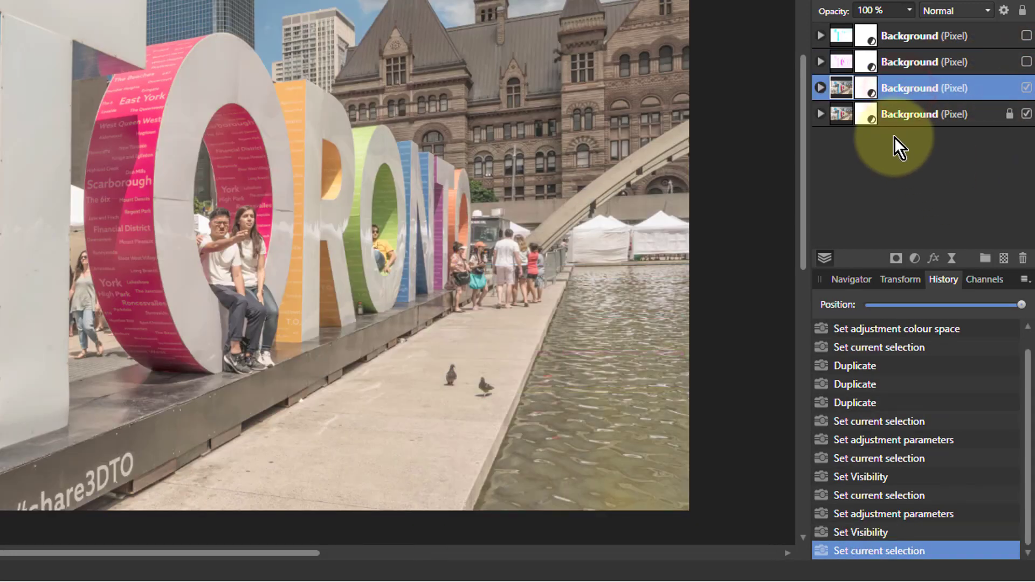
pyautogui.doubleClick(872, 88)
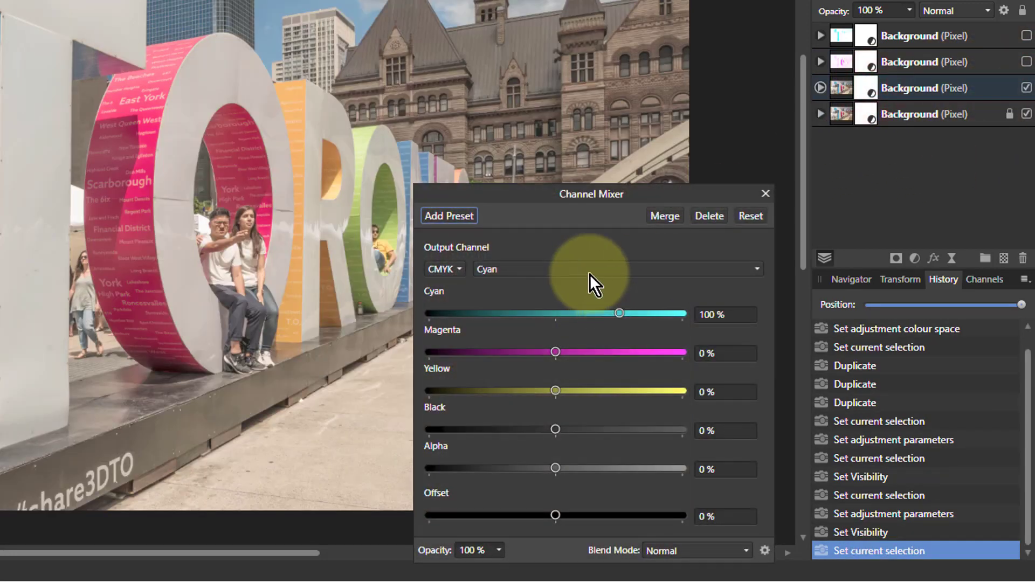
pyautogui.click(557, 314)
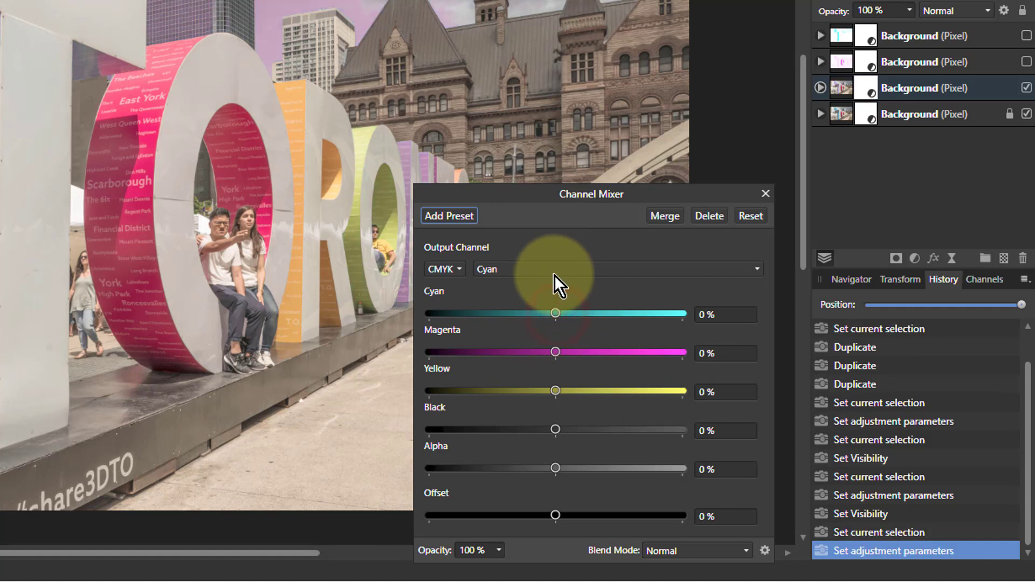
pyautogui.click(554, 273)
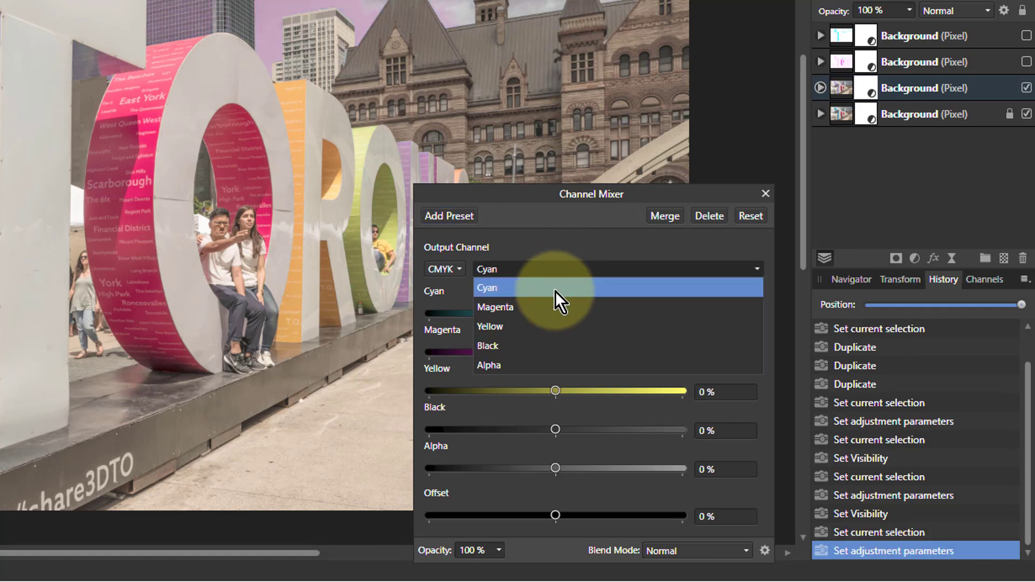
pyautogui.click(555, 312)
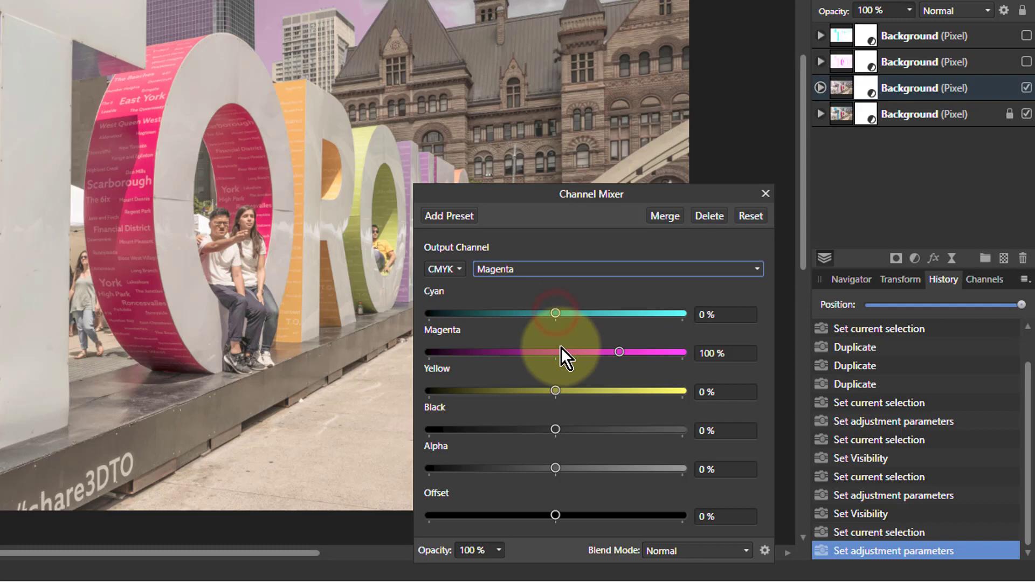
pyautogui.click(558, 352)
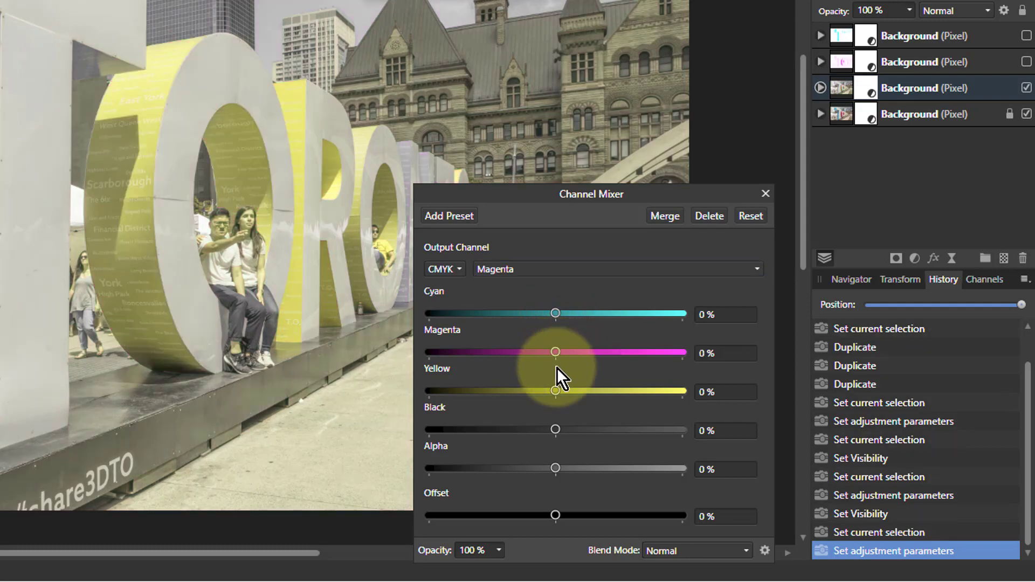
pyautogui.click(554, 272)
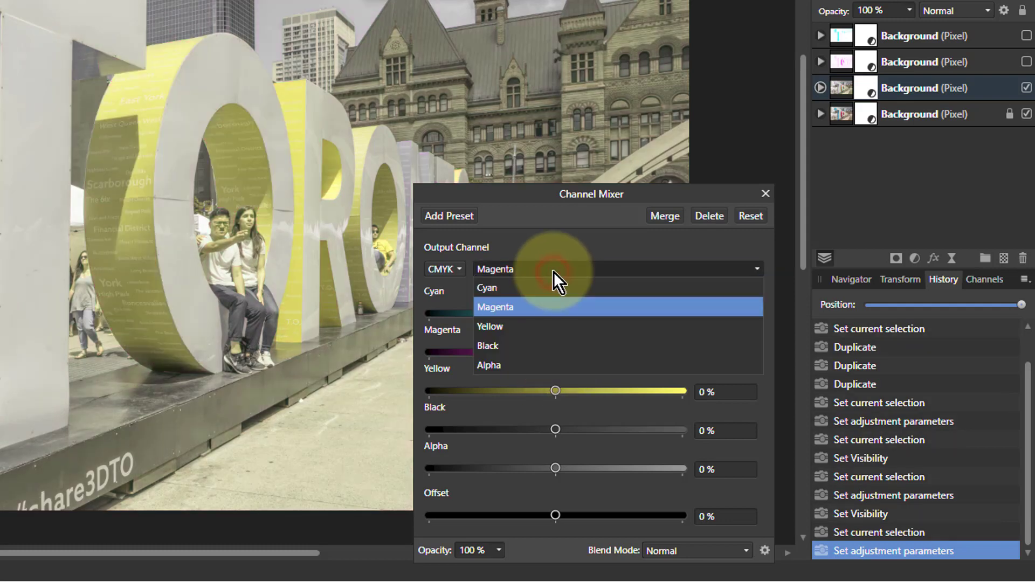
pyautogui.click(556, 355)
pyautogui.click(558, 432)
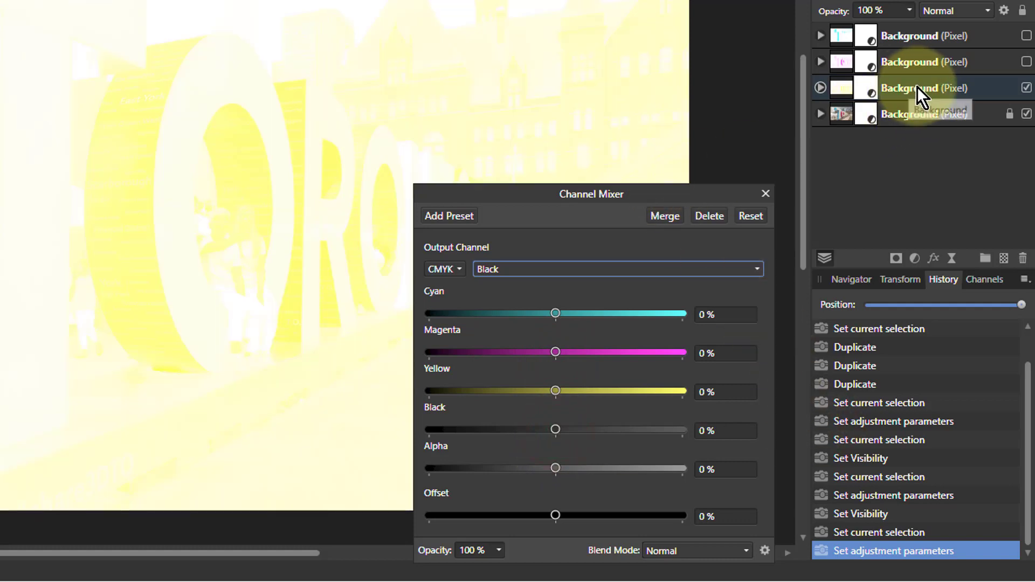
pyautogui.click(1026, 87)
# Zero the bottom layer's Cyan, Magenta and Yellow outputs to leave black, then show the top layer.
pyautogui.click(899, 120)
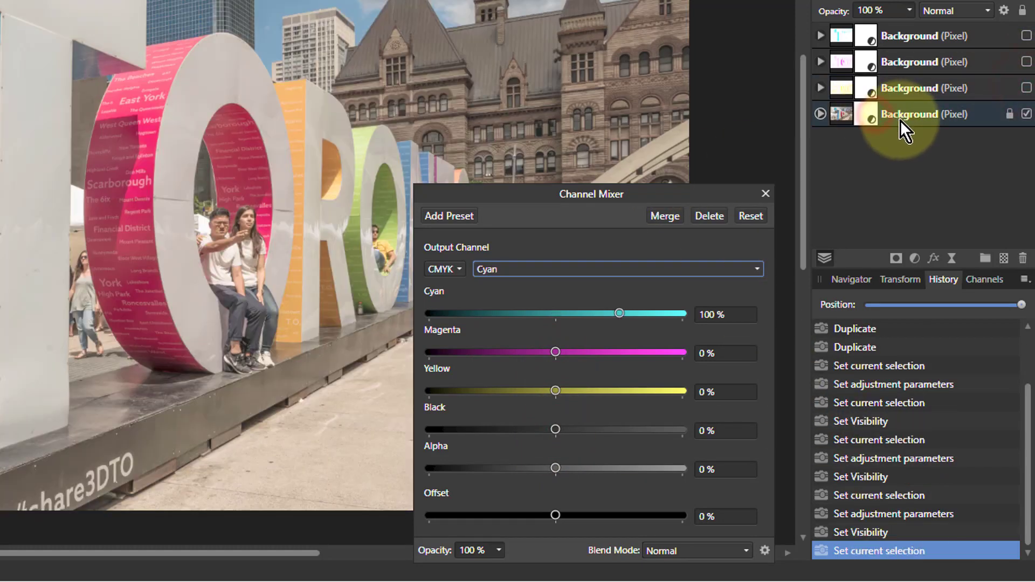
pyautogui.click(555, 314)
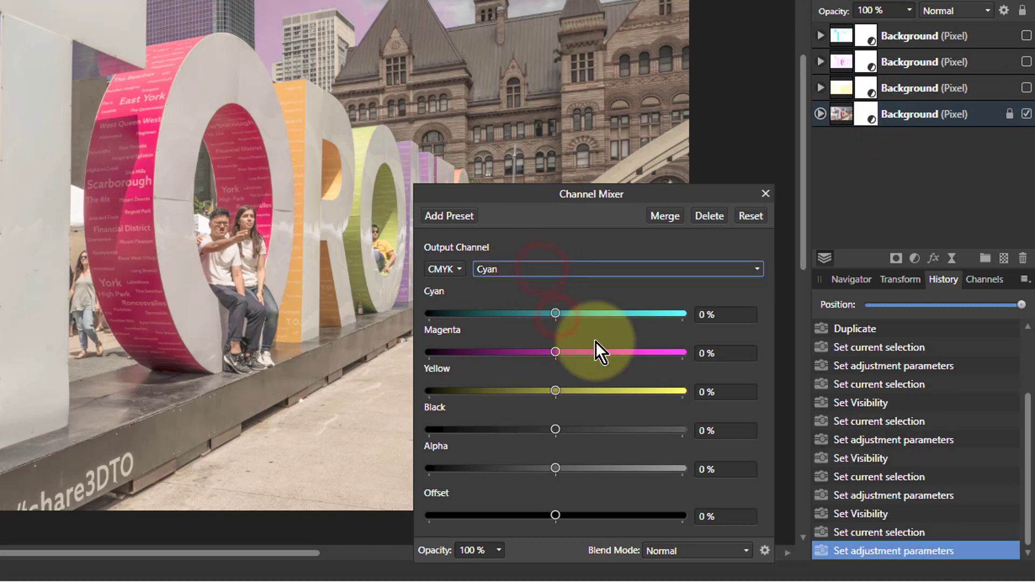
pyautogui.click(564, 270)
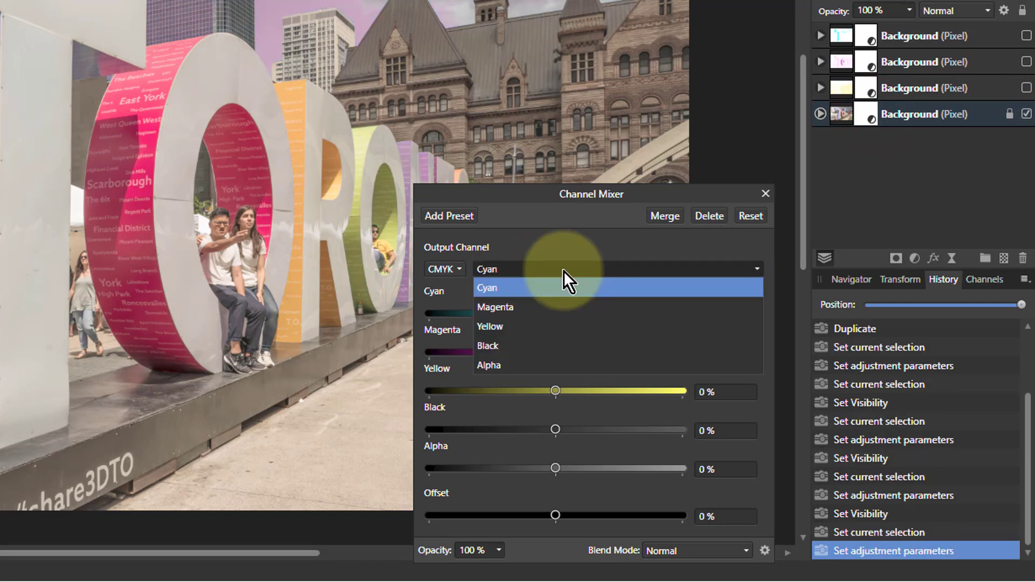
pyautogui.click(564, 312)
pyautogui.click(556, 353)
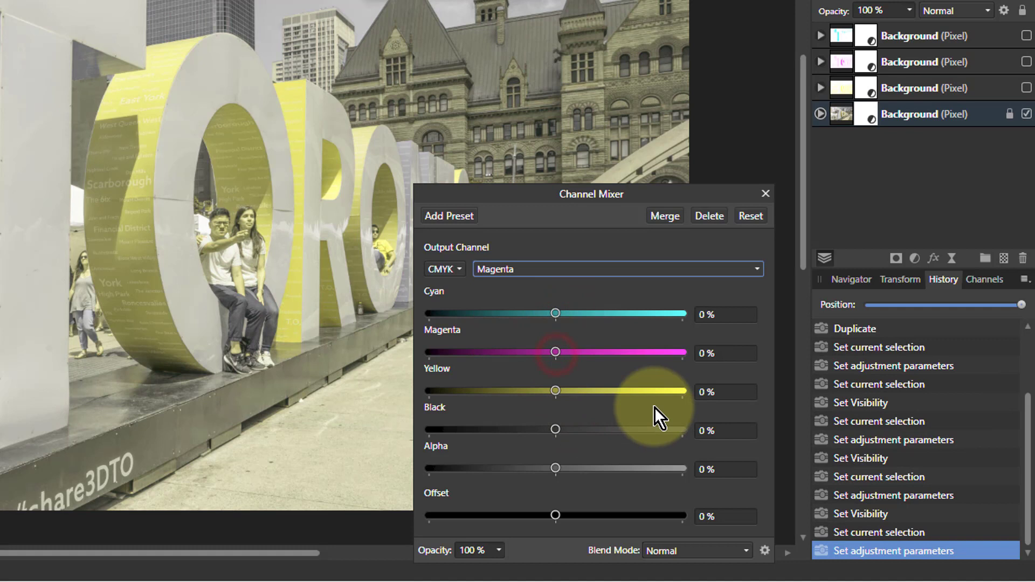
pyautogui.click(562, 269)
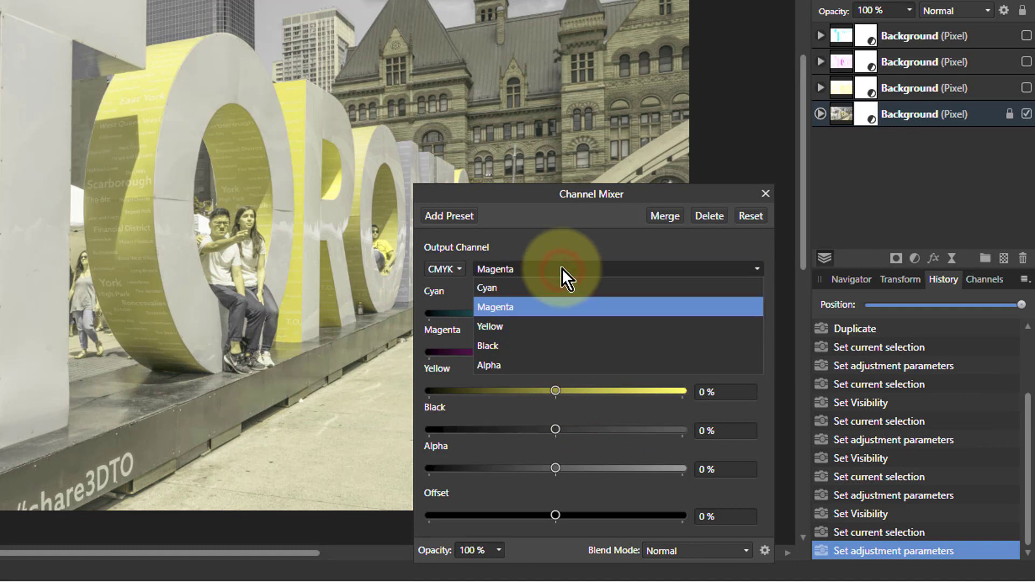
pyautogui.click(565, 329)
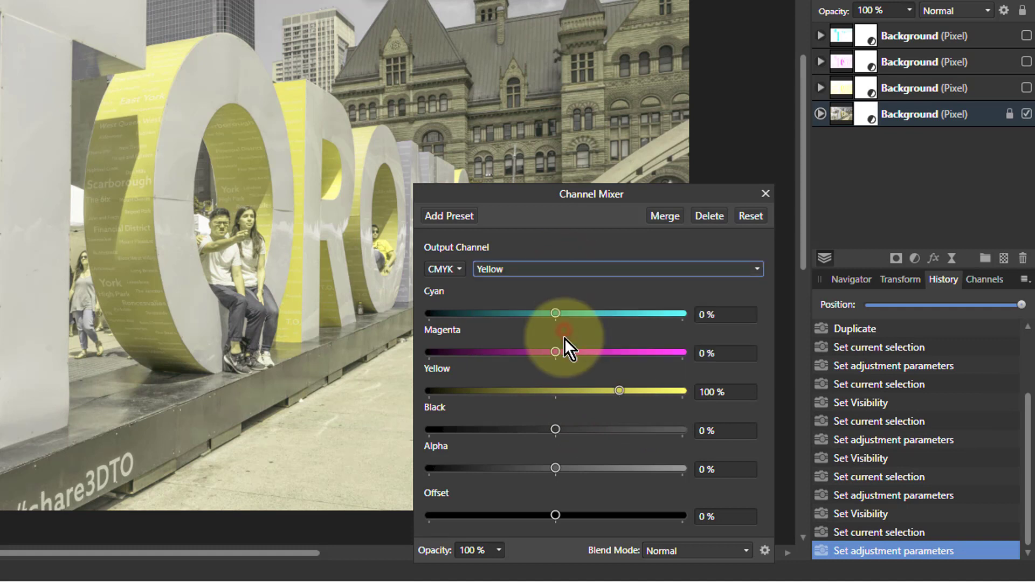
pyautogui.click(556, 392)
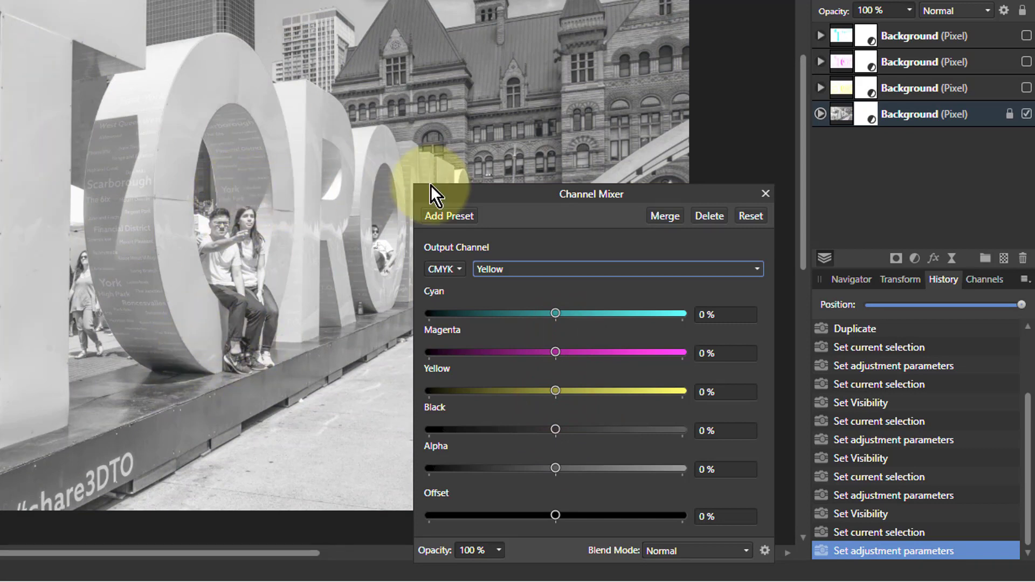
pyautogui.click(1026, 36)
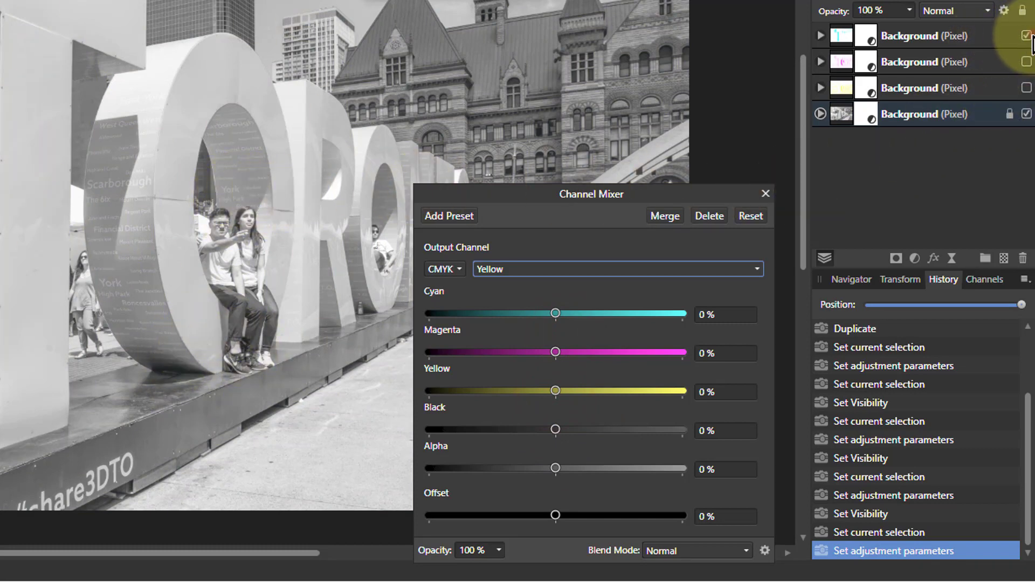
# Show the second and third layers, select the top three, and set their blend mode to Multiply.
pyautogui.click(1026, 62)
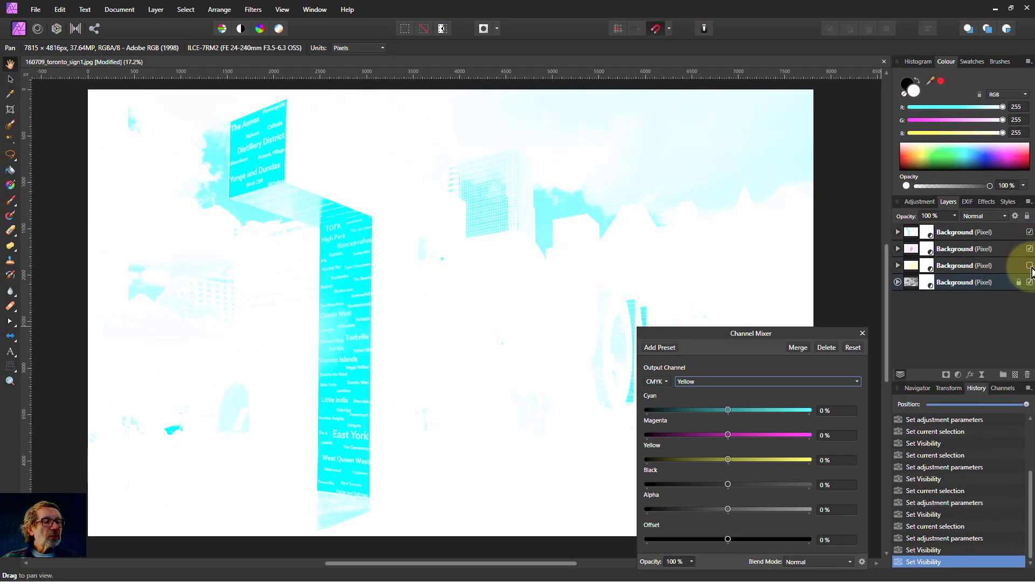
pyautogui.click(1030, 266)
pyautogui.click(969, 267)
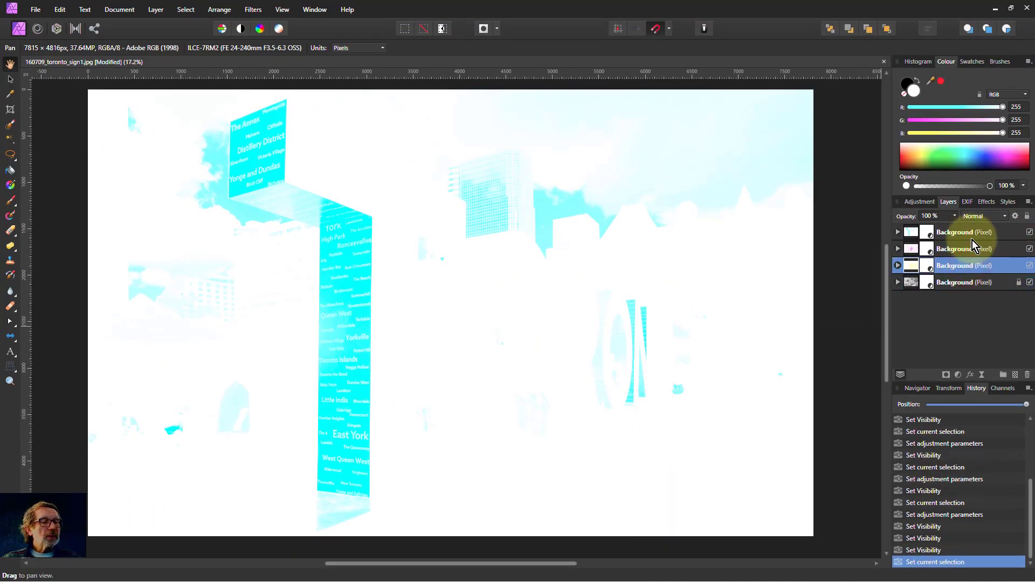
pyautogui.keyDown('shift'); pyautogui.click(969, 232); pyautogui.keyUp('shift')
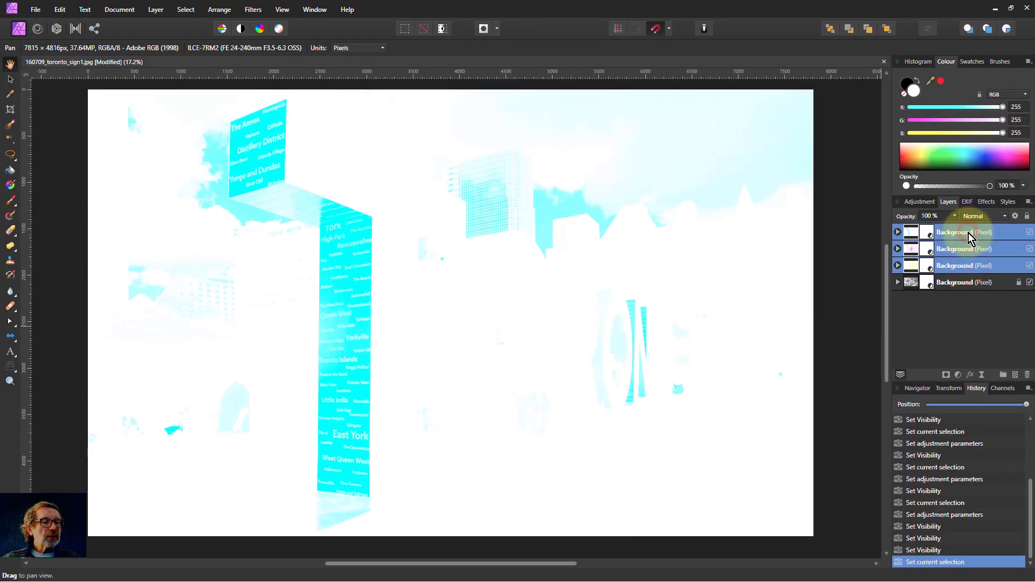
pyautogui.click(992, 218)
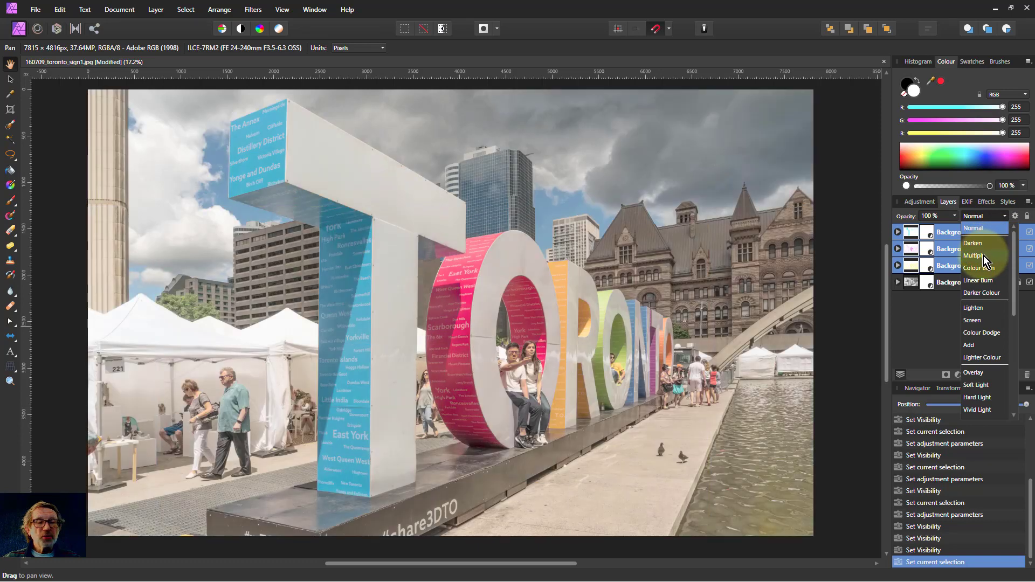
pyautogui.click(983, 256)
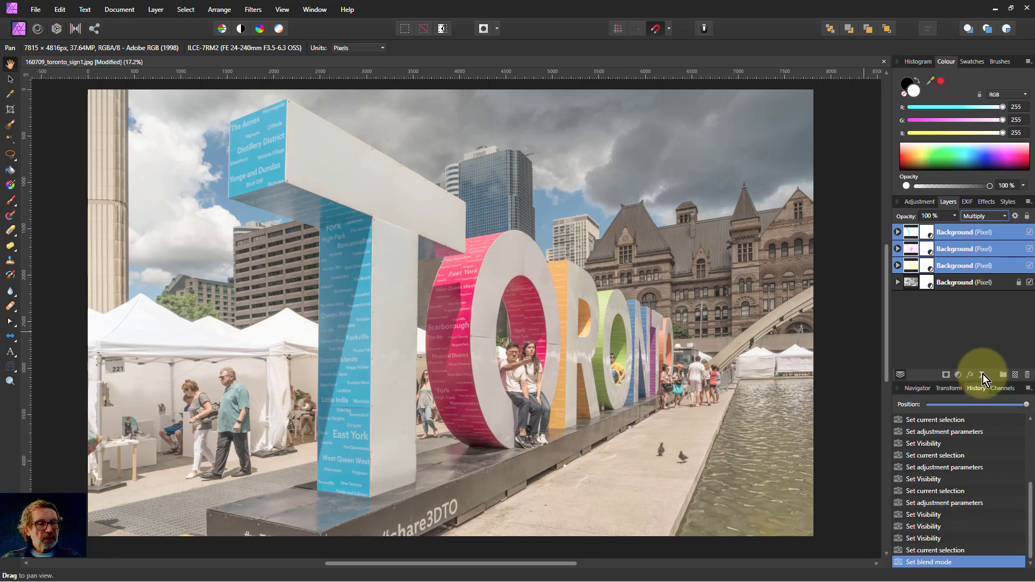
# Revert history to the original photo and add a Channel Mixer set to LAB.
pyautogui.click(929, 405)
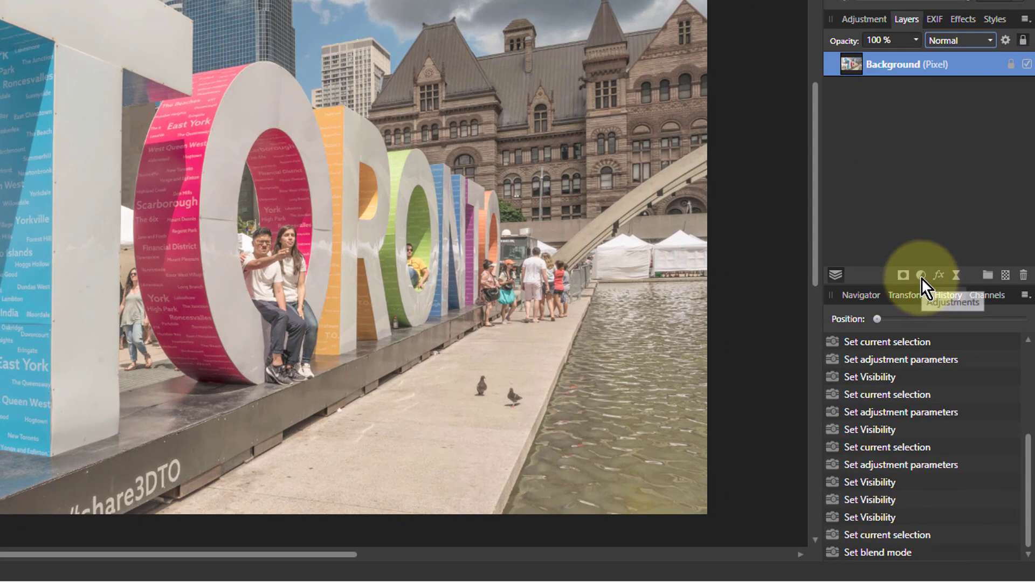
pyautogui.click(921, 276)
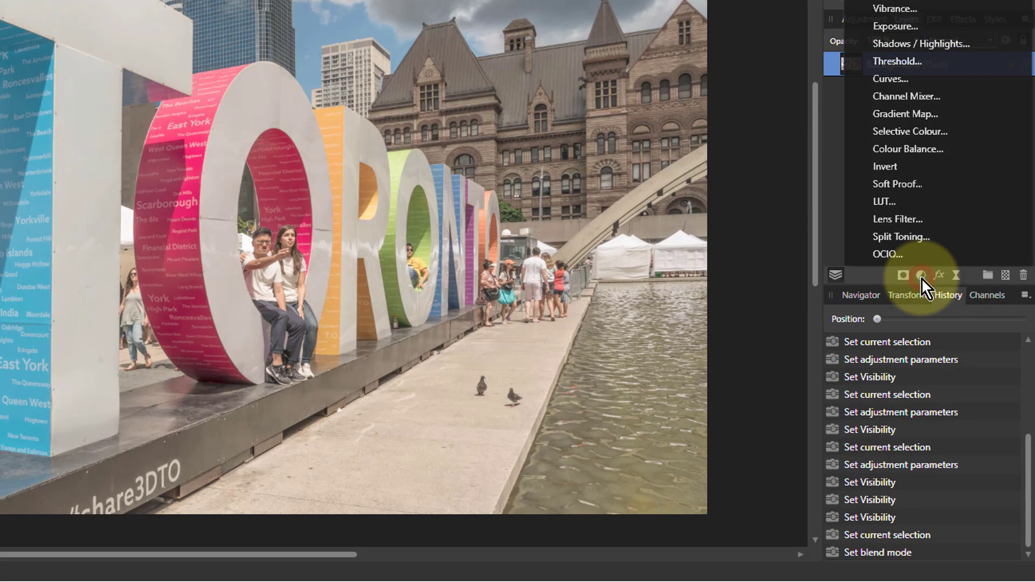
pyautogui.click(895, 97)
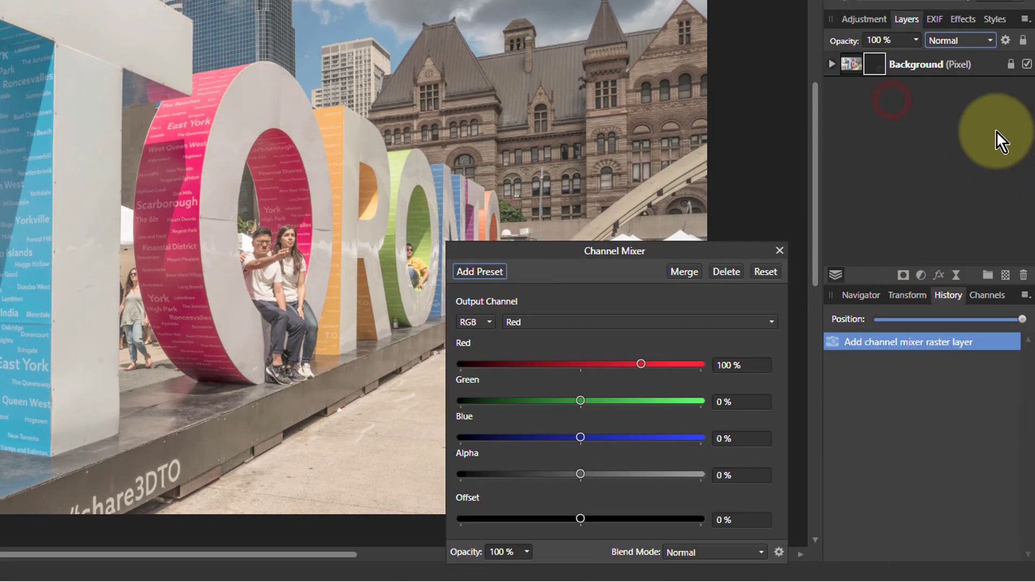
pyautogui.click(471, 323)
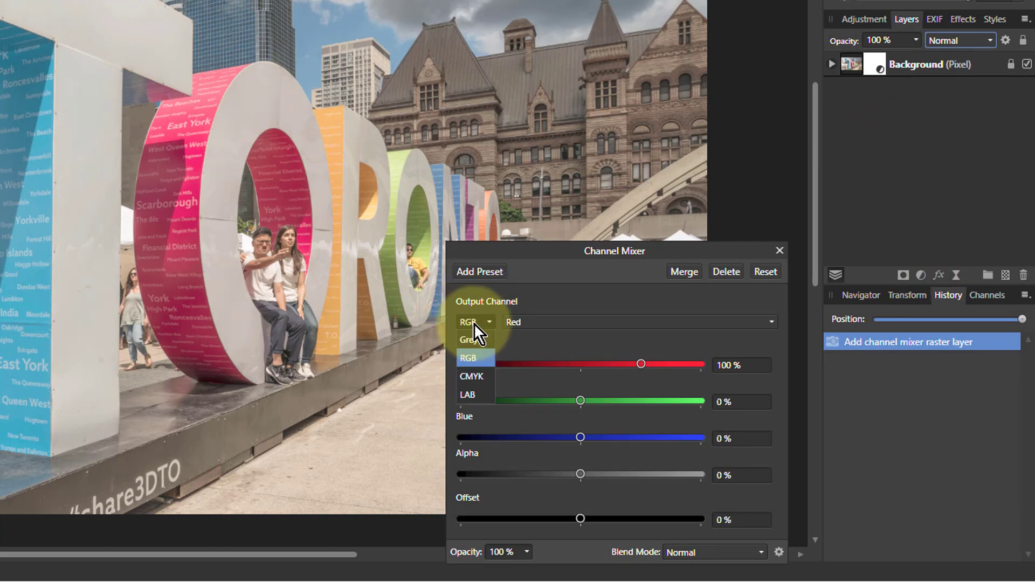
pyautogui.click(468, 395)
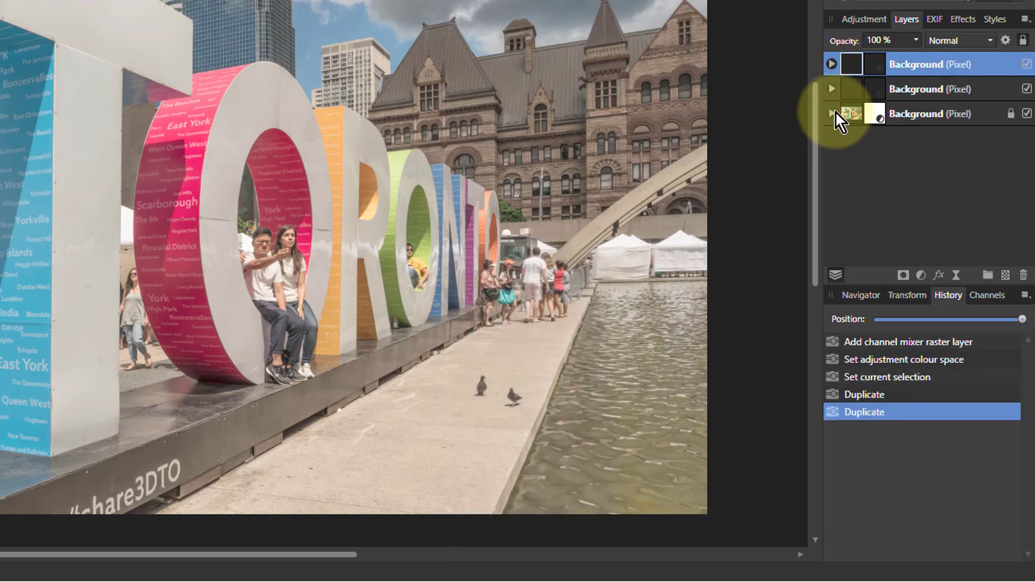
# In the top layer's mixer, set the AOpponent output to 0% with 50% offset.
pyautogui.click(874, 67)
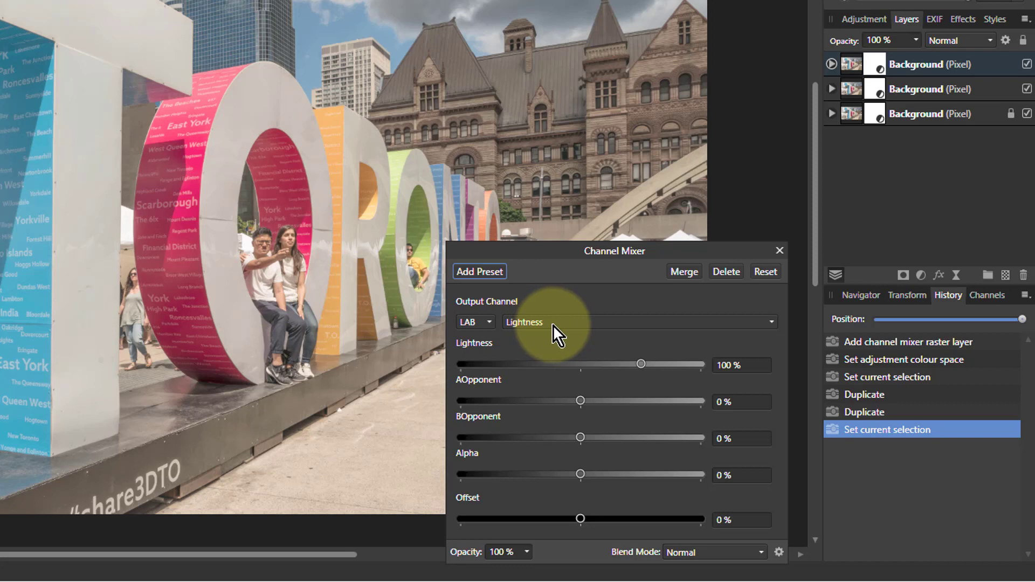
pyautogui.click(553, 323)
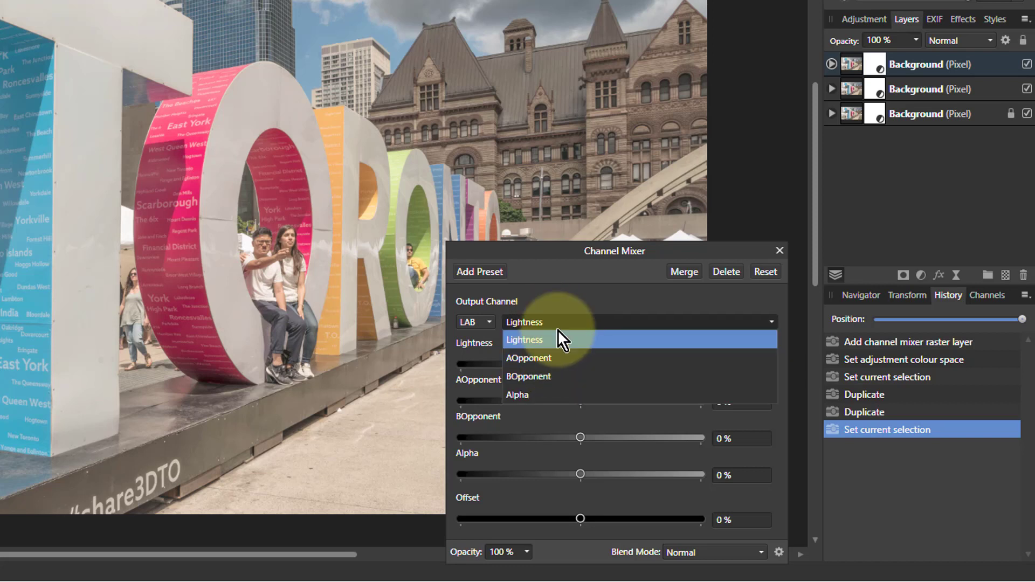
pyautogui.click(571, 360)
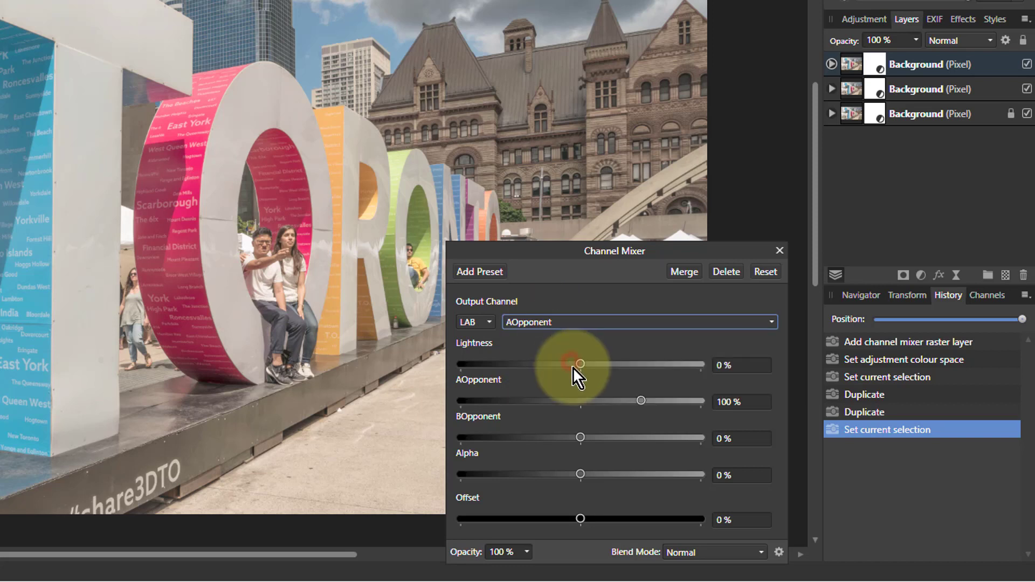
pyautogui.click(583, 402)
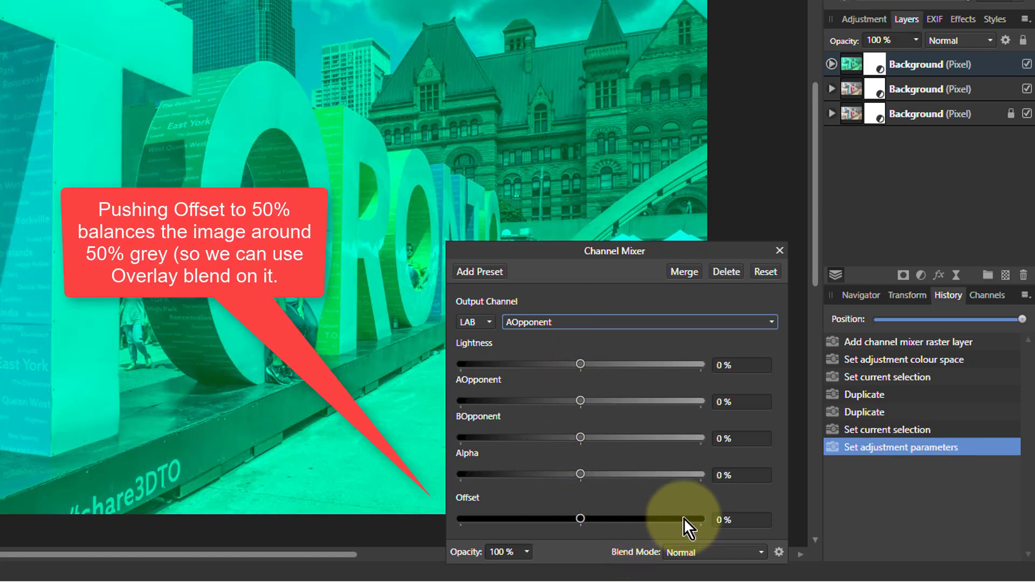
pyautogui.click(729, 524)
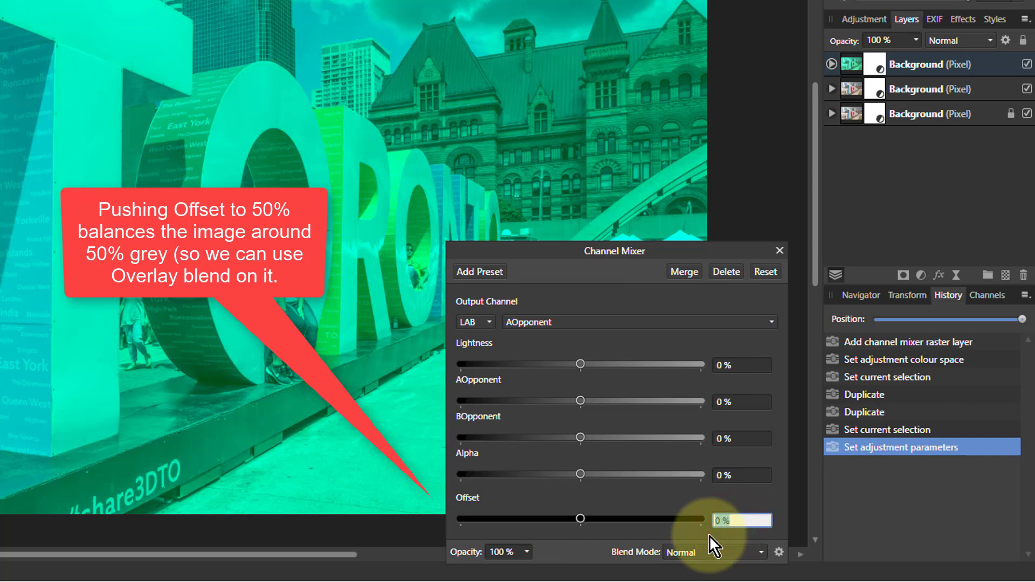
pyautogui.press('Return')
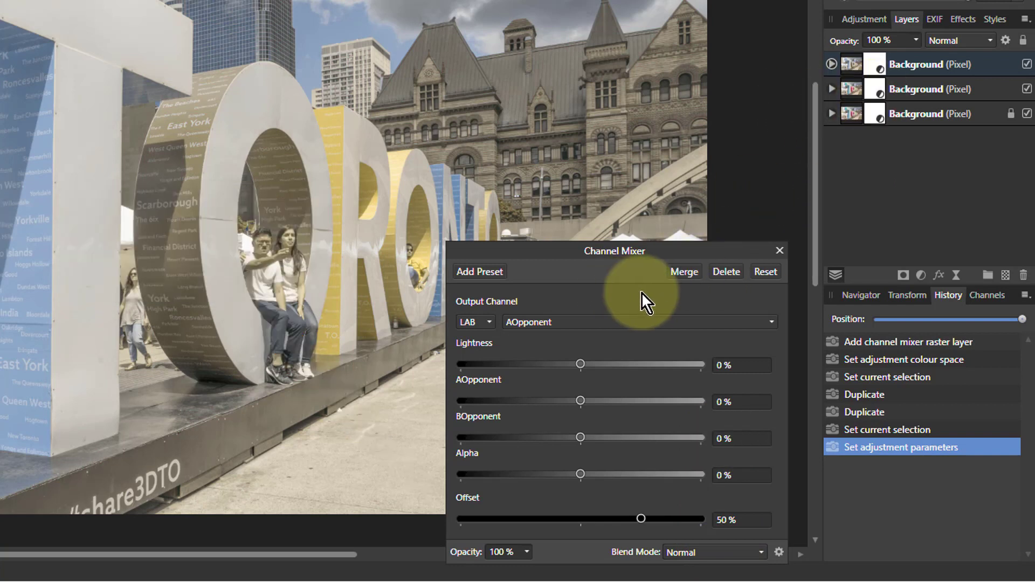
# Set the BOpponent output to 0% with 50% offset, leaving a greyscale lightness image.
pyautogui.click(621, 323)
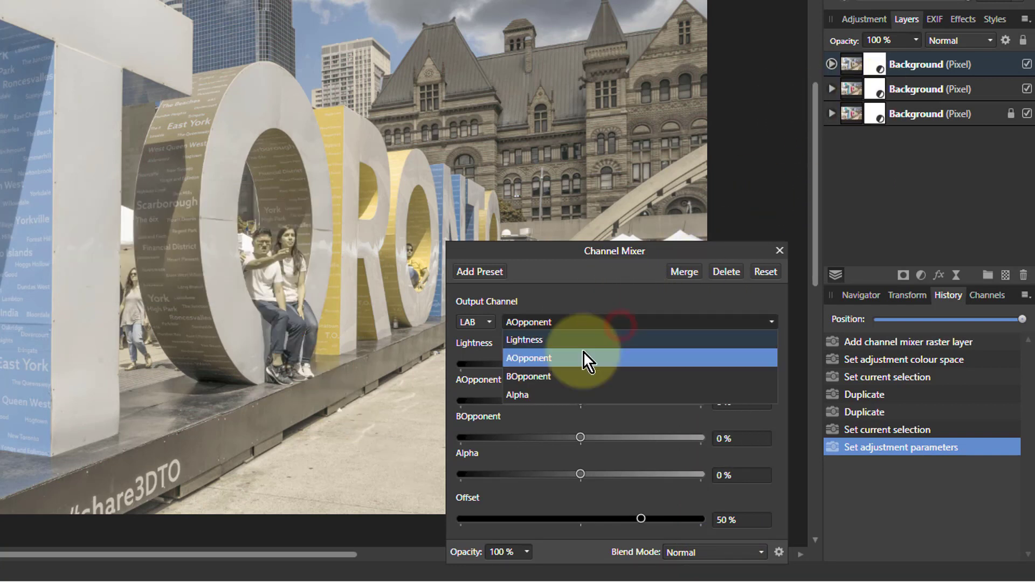
pyautogui.click(584, 379)
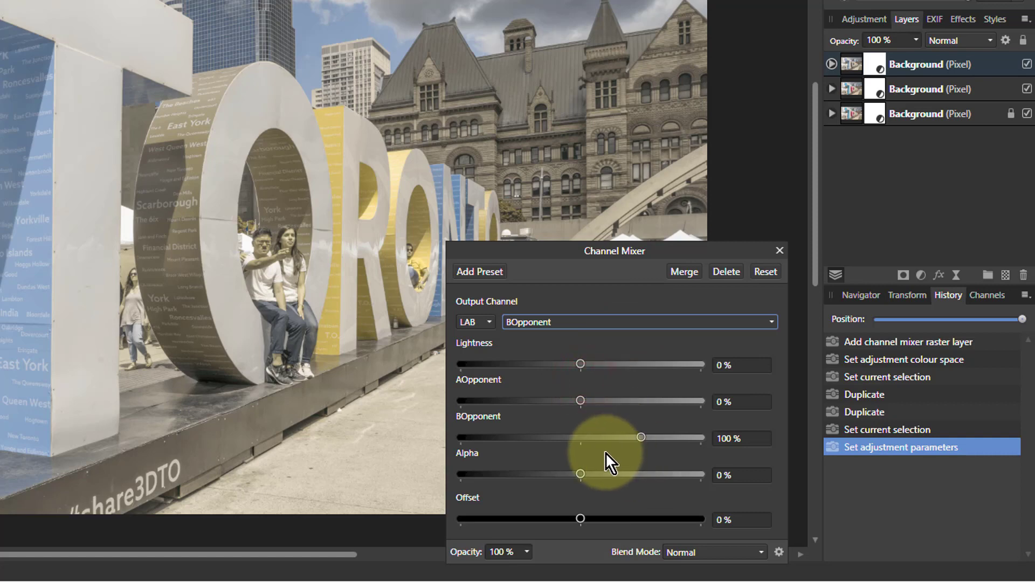
pyautogui.click(582, 439)
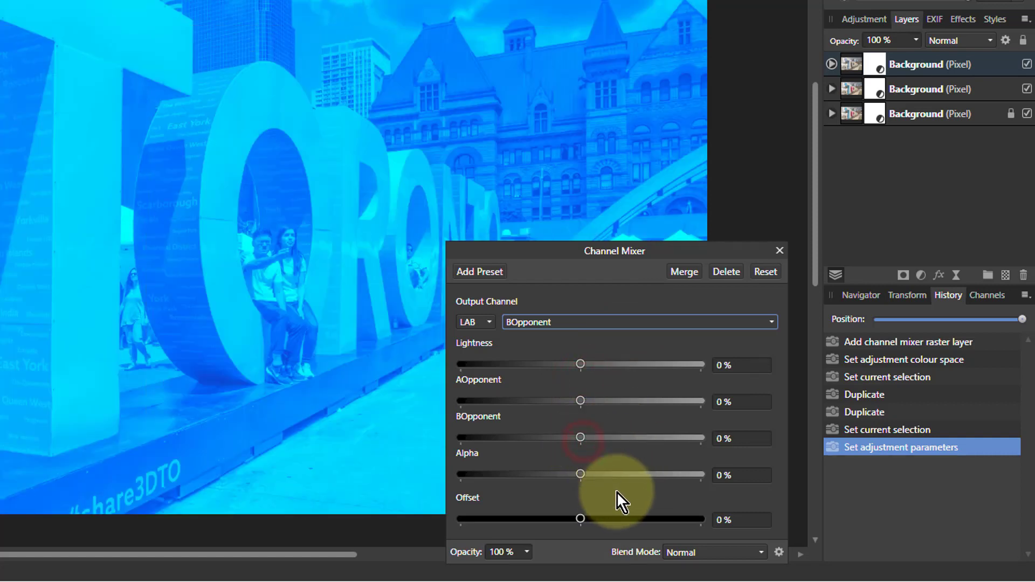
pyautogui.click(737, 478)
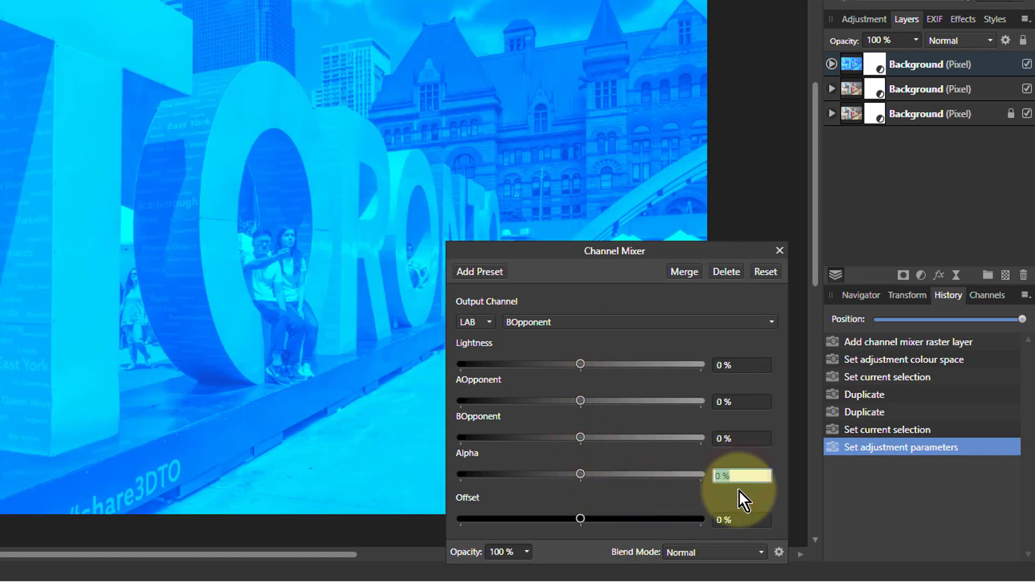
pyautogui.click(736, 521)
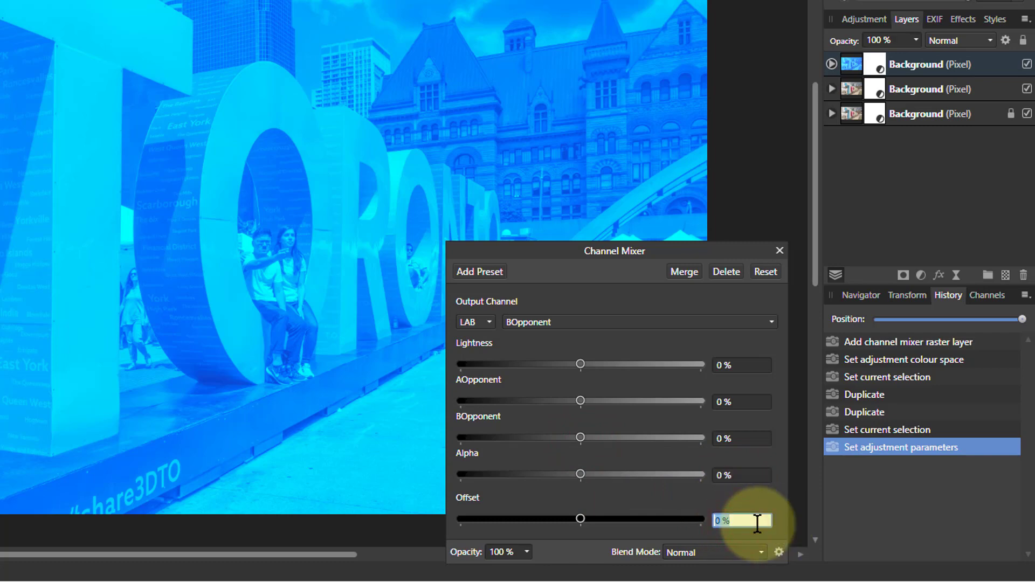
pyautogui.write('50')
pyautogui.press('Return')
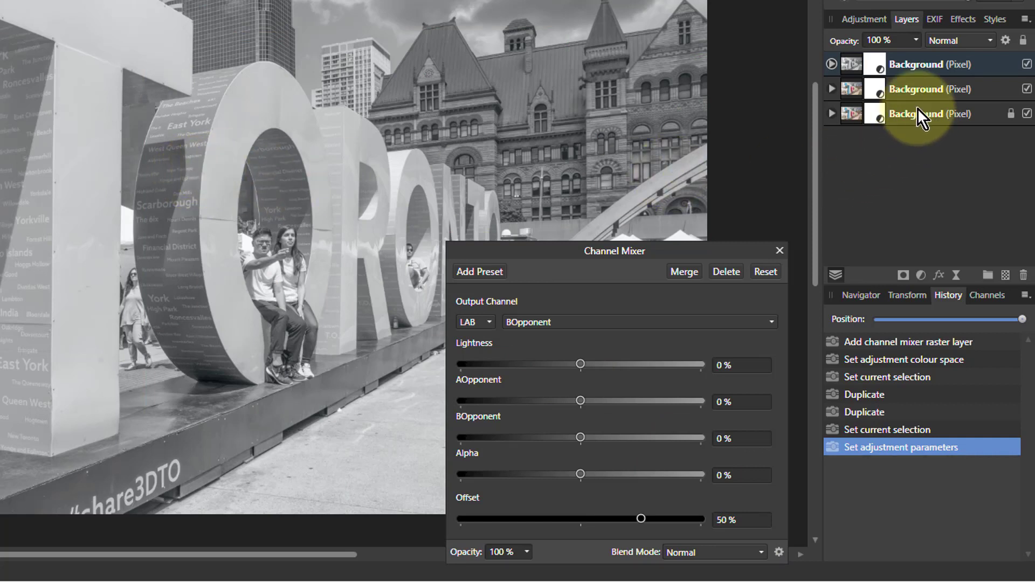
# Hide the top layer and set the middle layer mixer's Lightness to 0% with offset 50.
pyautogui.click(1026, 64)
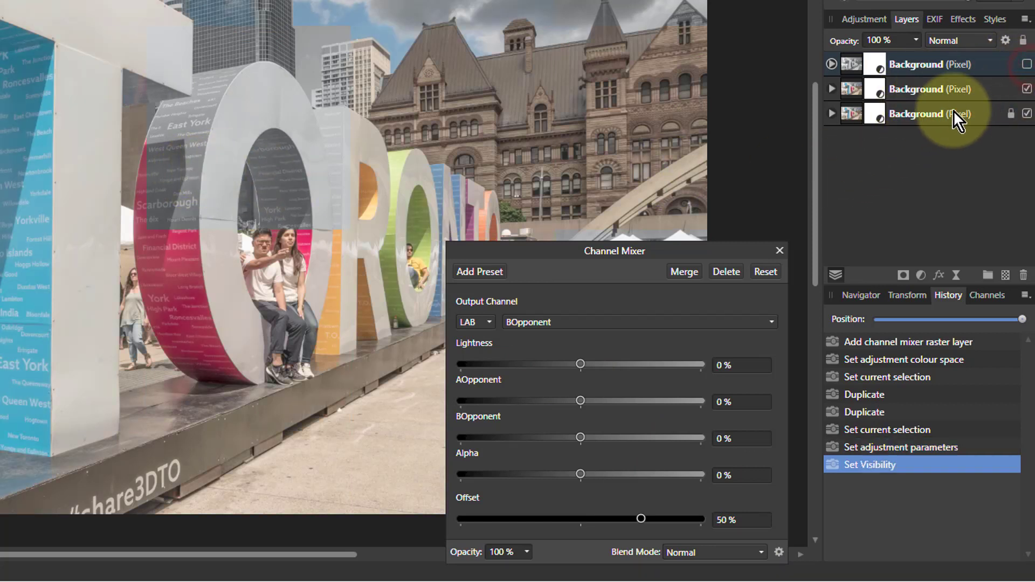
pyautogui.click(881, 90)
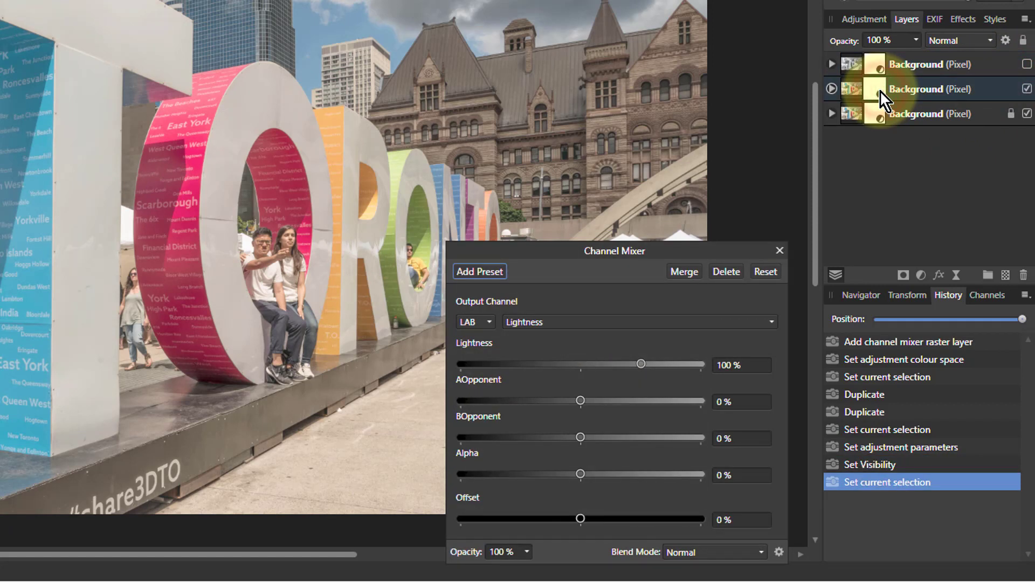
pyautogui.click(583, 366)
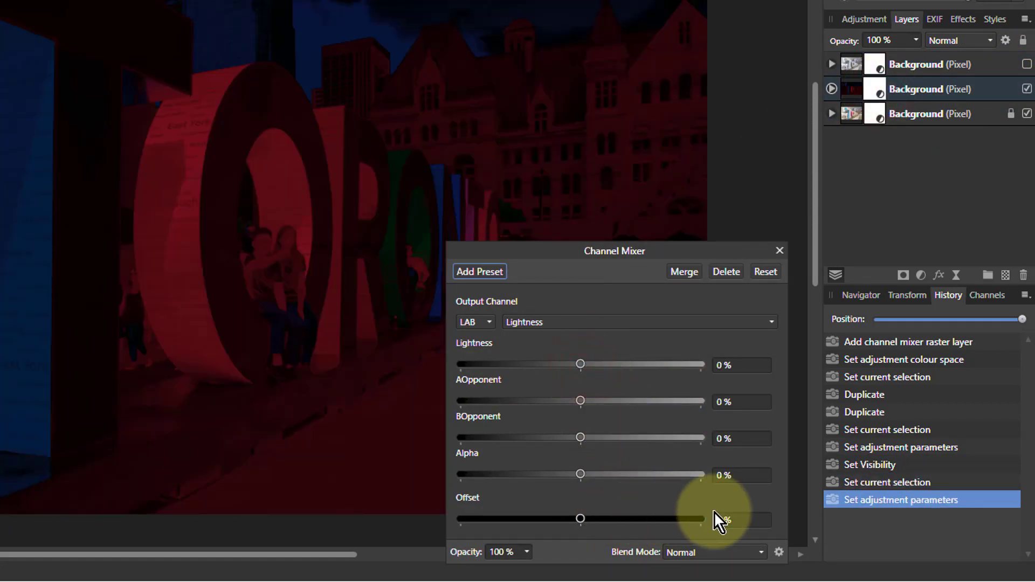
pyautogui.click(736, 520)
pyautogui.write('50')
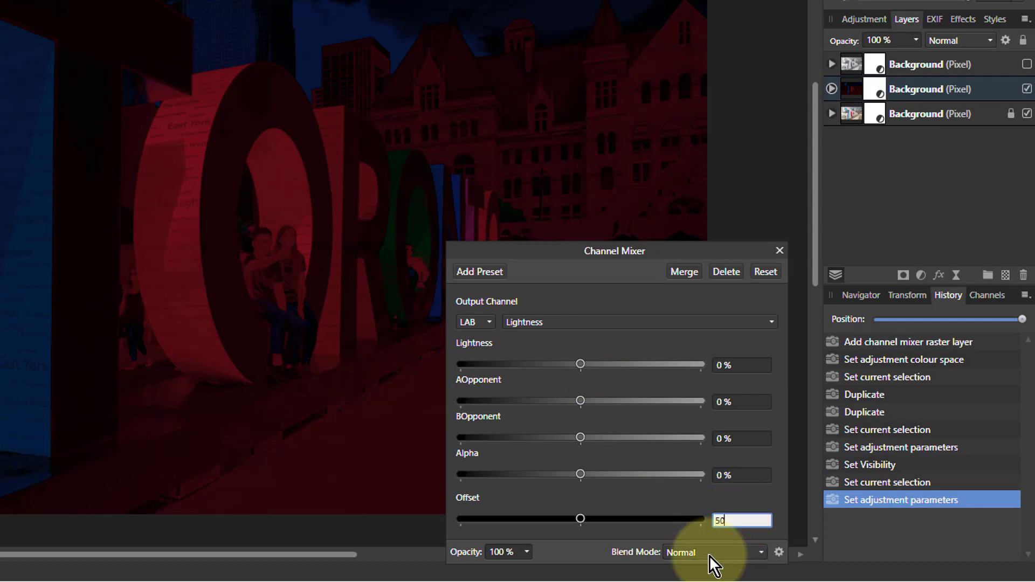
pyautogui.press('Return')
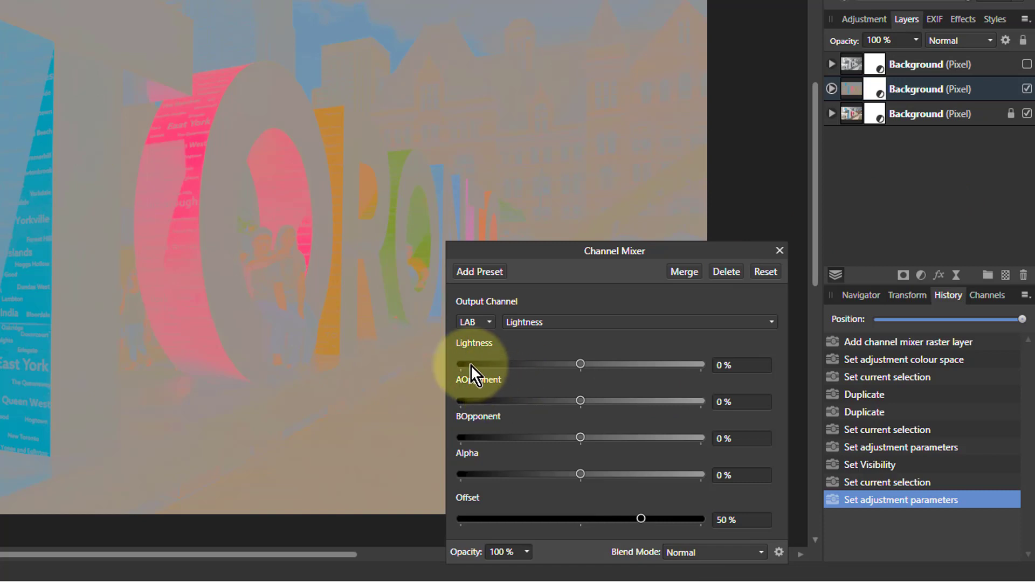
# On the BOpponent output, set BOpponent to 0% with a 50% offset.
pyautogui.click(581, 324)
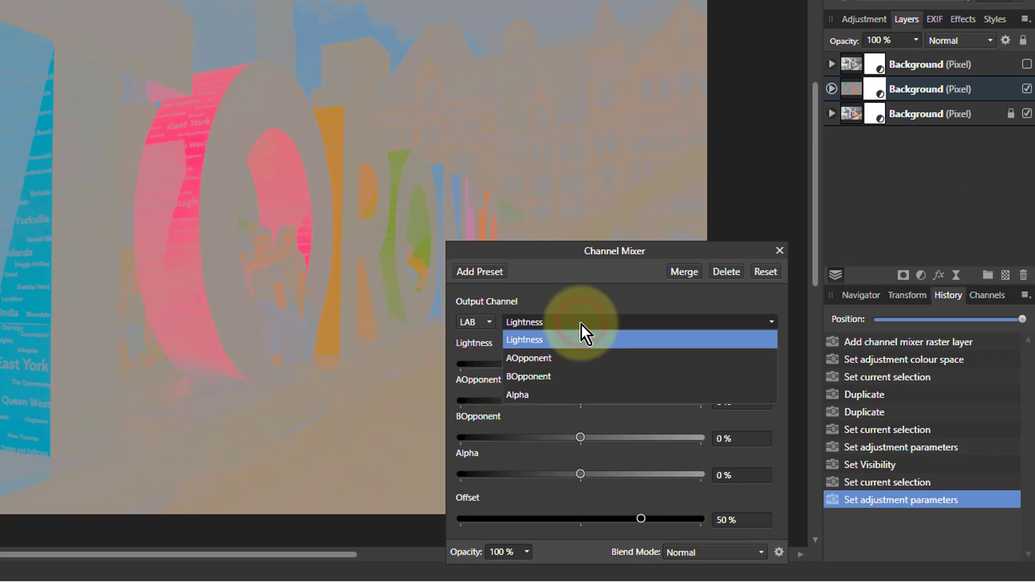
pyautogui.click(590, 379)
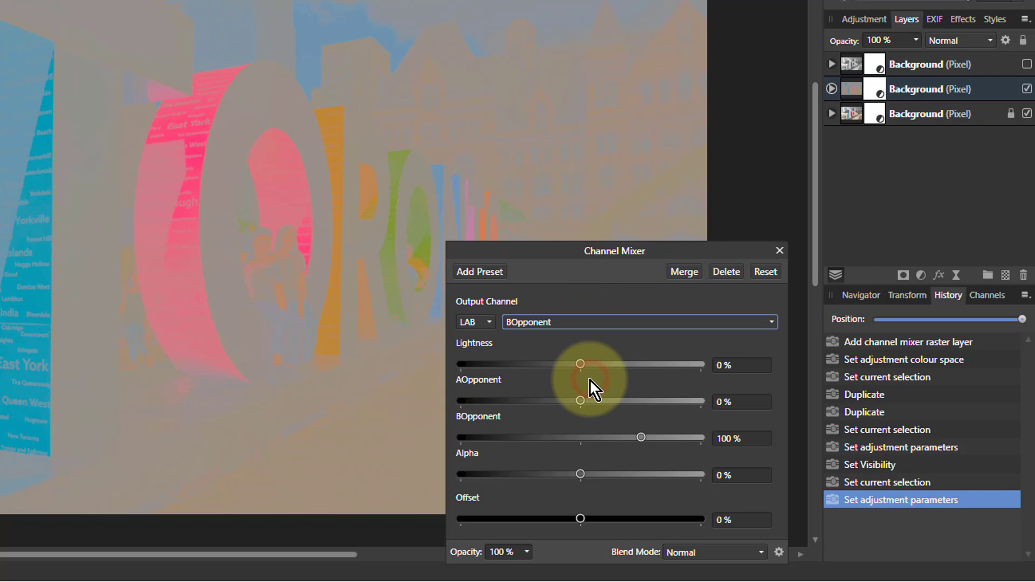
pyautogui.click(582, 439)
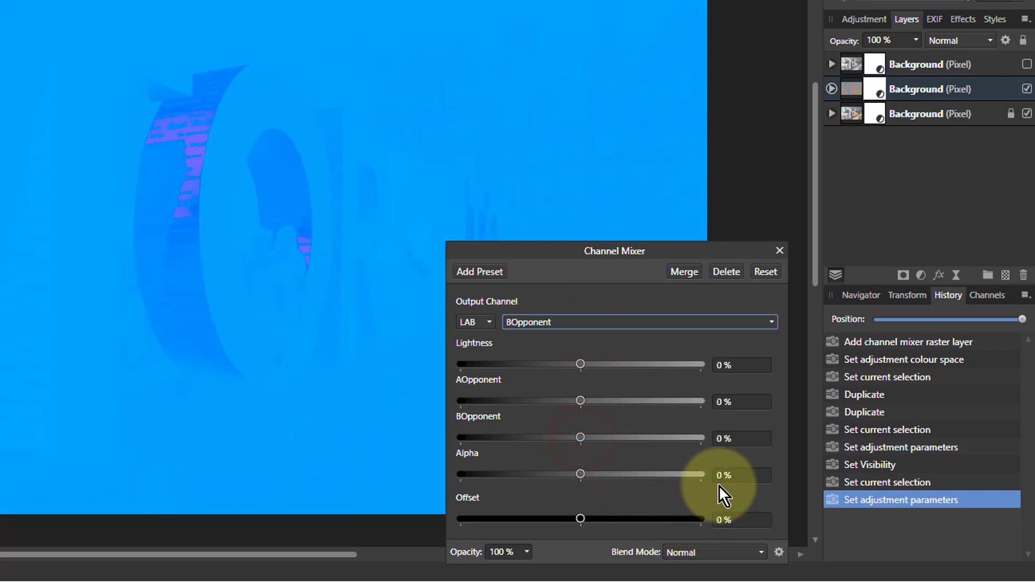
pyautogui.click(732, 521)
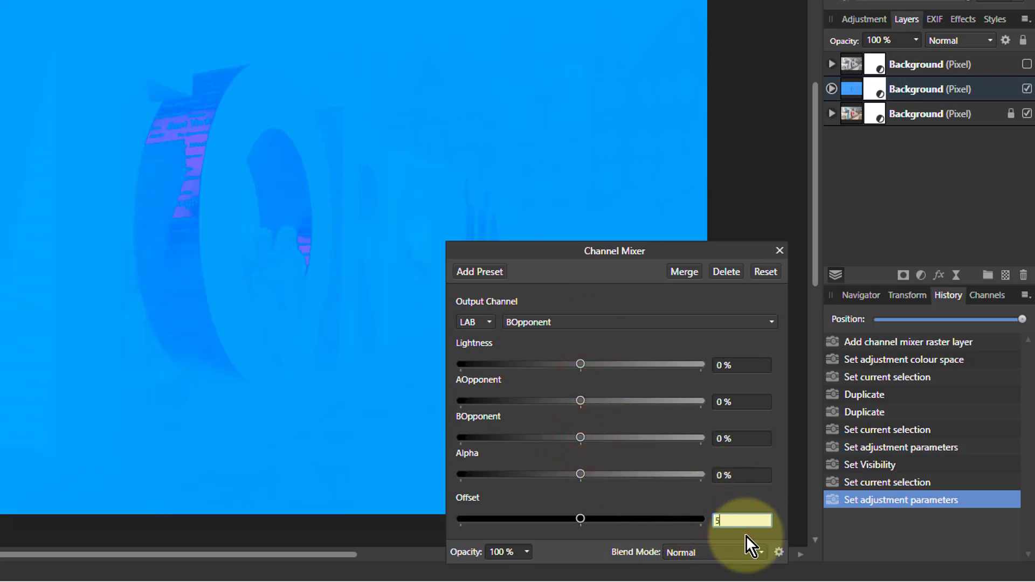
pyautogui.press('Return')
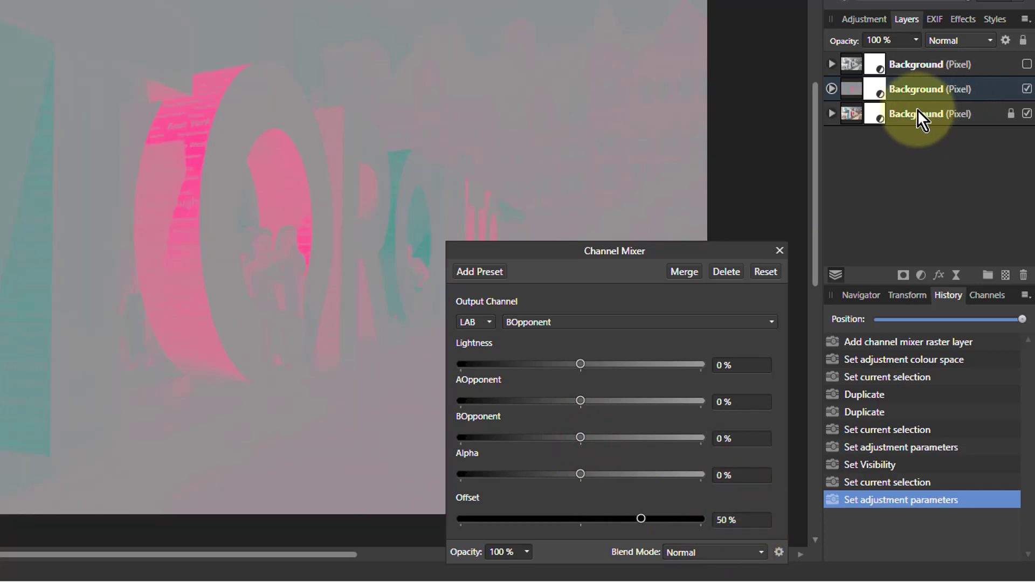
# Hide the middle layer and set the bottom layer mixer's Lightness to 0% with 50% offset.
pyautogui.click(1026, 89)
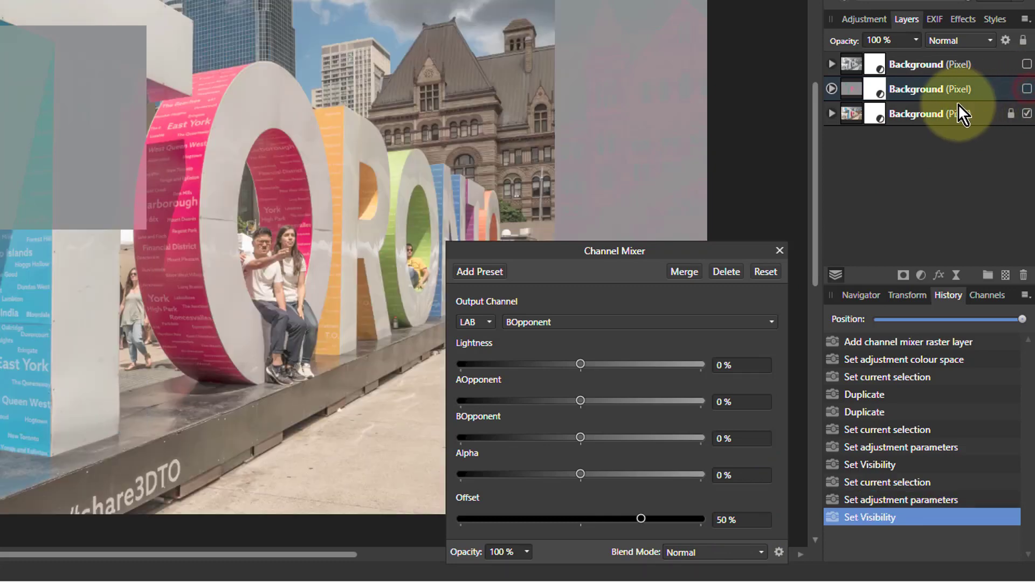
pyautogui.click(943, 114)
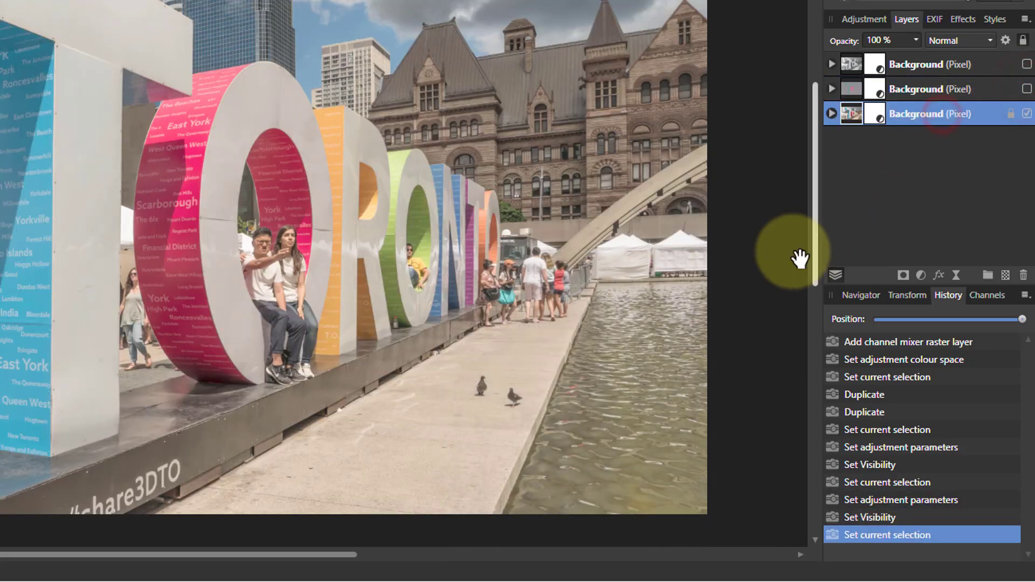
pyautogui.doubleClick(873, 114)
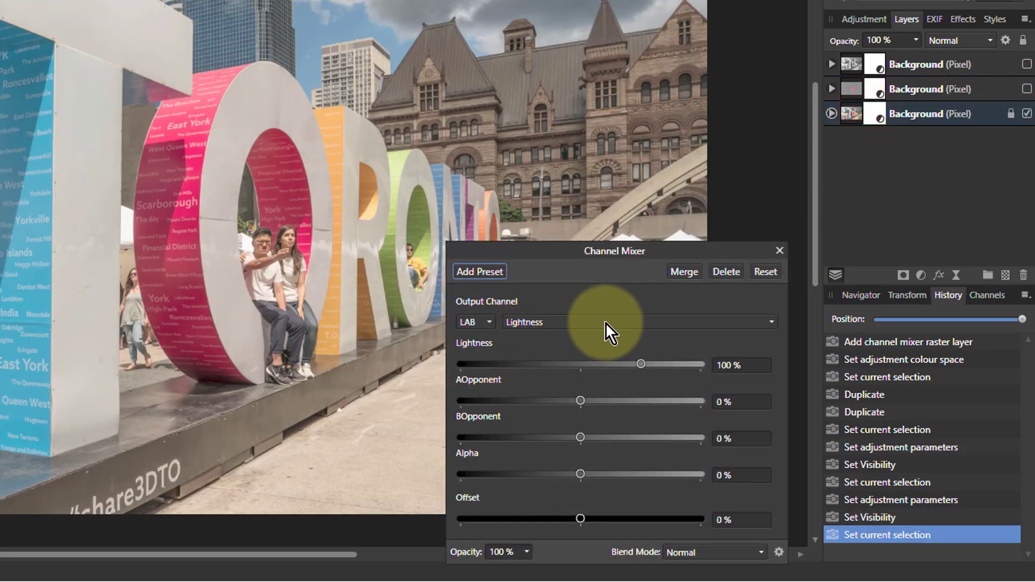
pyautogui.click(582, 364)
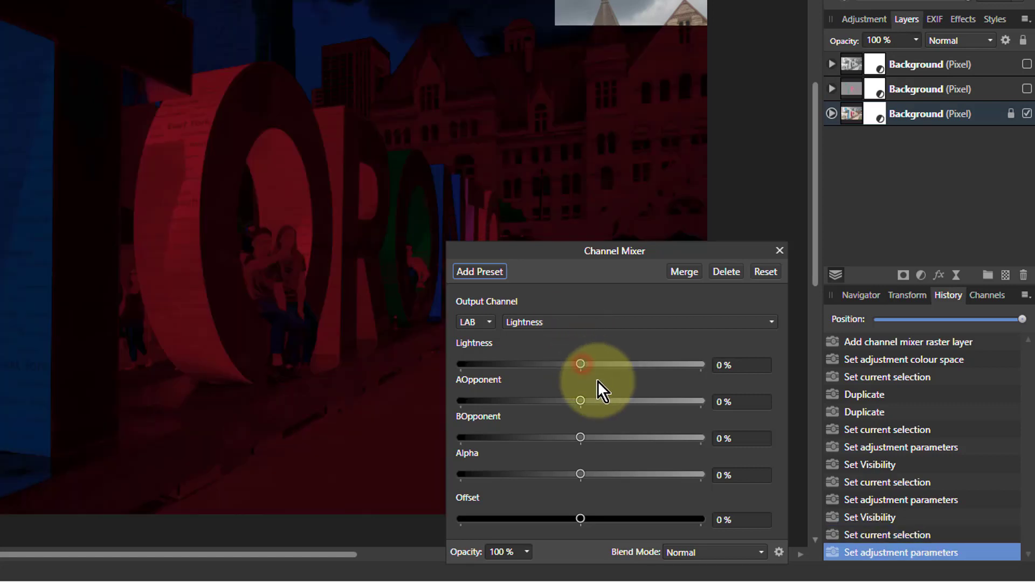
pyautogui.click(726, 521)
pyautogui.press('Return')
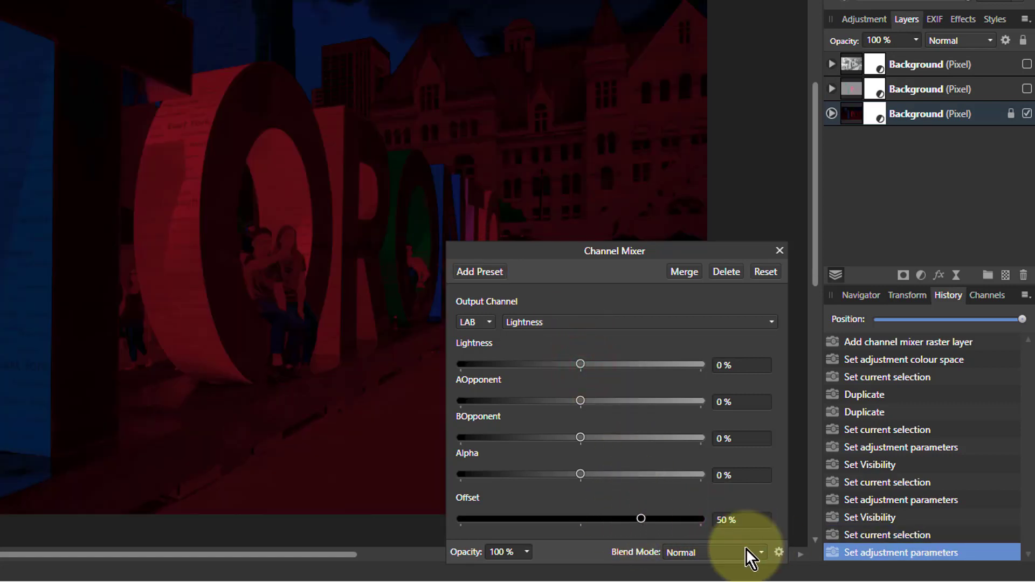
# On the AOpponent output, set AOpponent to 0% with offset 50.
pyautogui.click(597, 322)
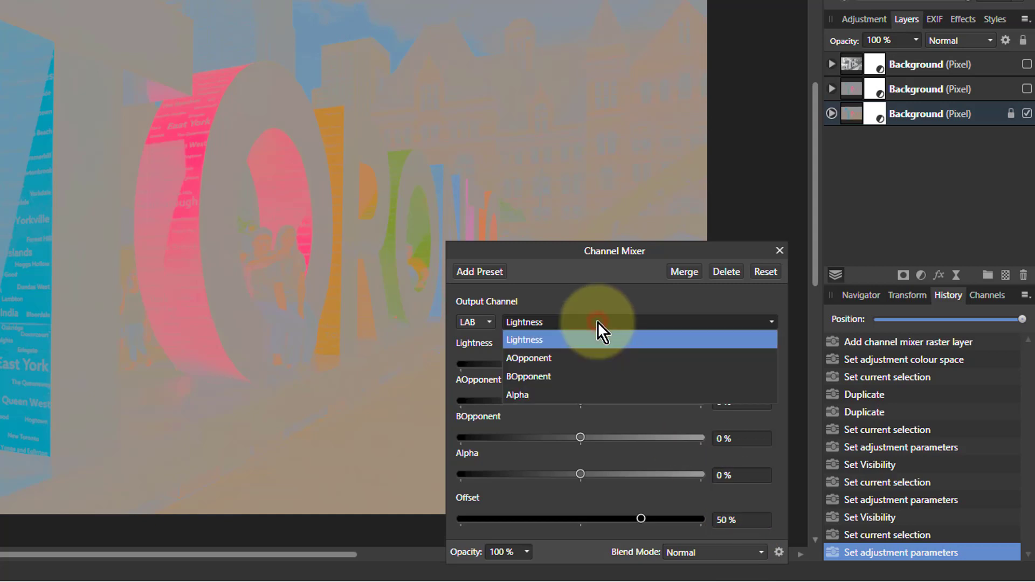
pyautogui.click(582, 358)
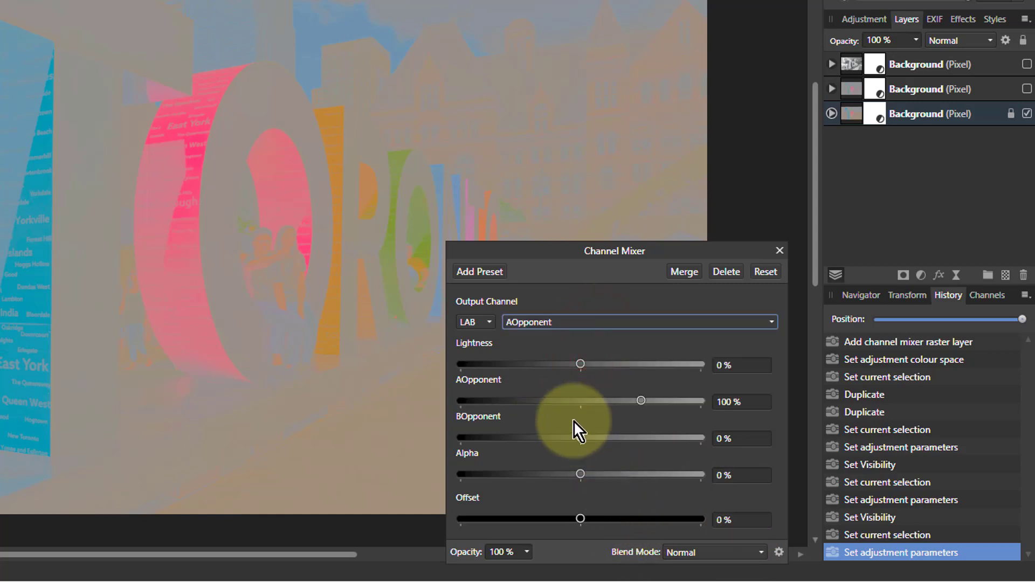
pyautogui.click(582, 401)
pyautogui.click(727, 522)
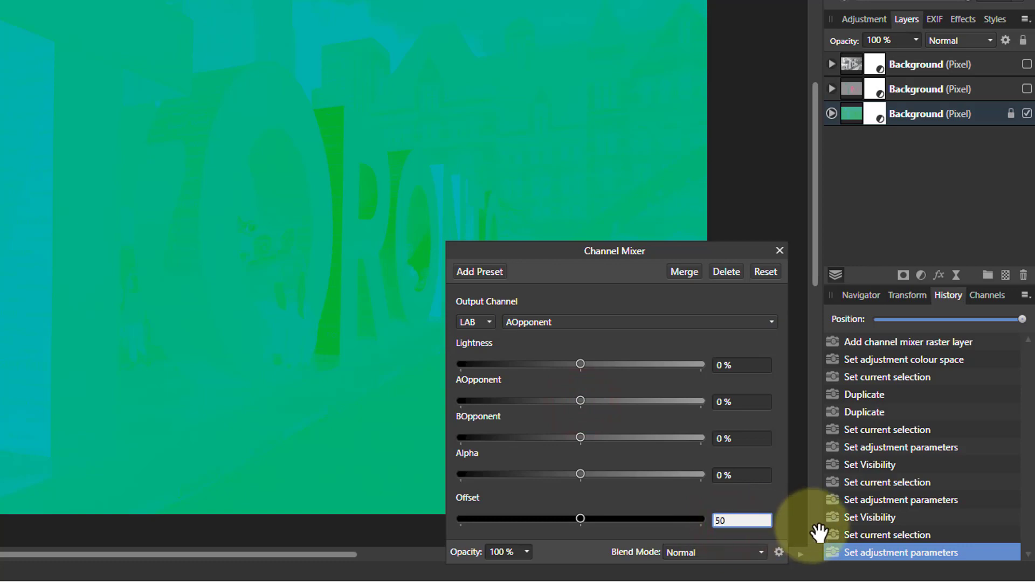
pyautogui.write('50')
pyautogui.press('Return')
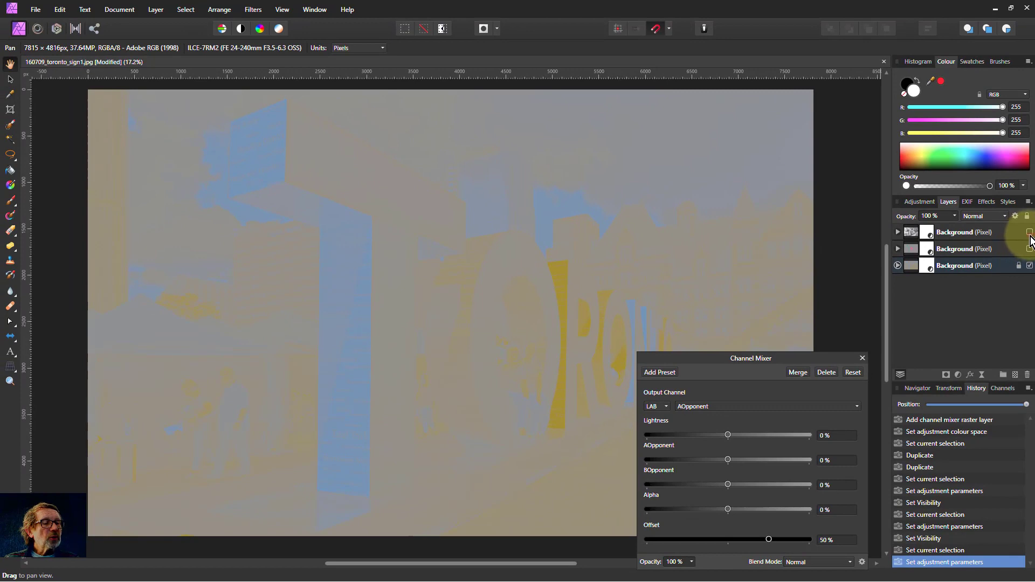
# Show the top and middle layers, blend both with Overlay, then scrub History to compare.
pyautogui.click(1027, 64)
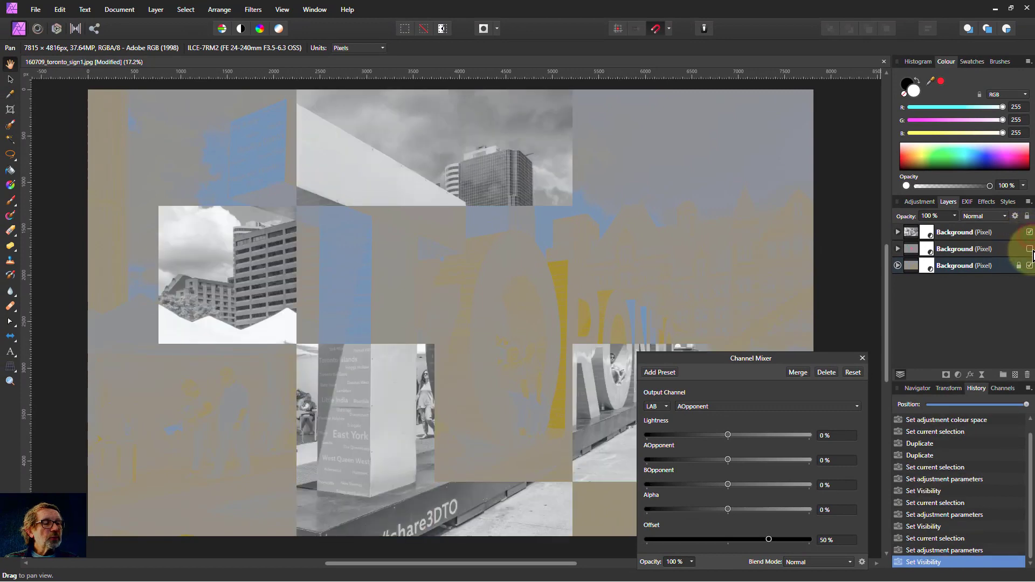
pyautogui.click(1029, 250)
pyautogui.click(979, 233)
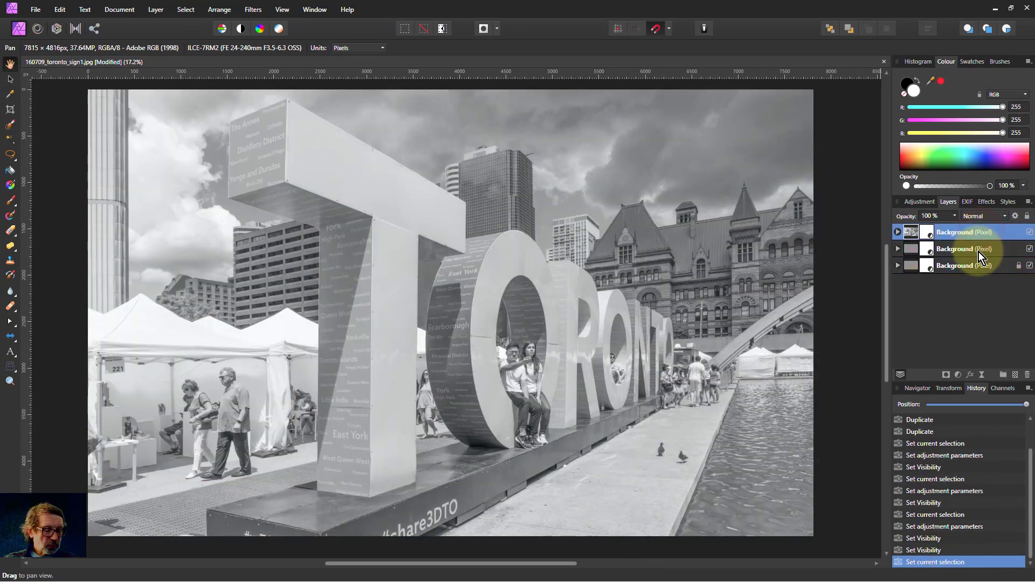
pyautogui.keyDown('shift'); pyautogui.click(979, 250); pyautogui.keyUp('shift')
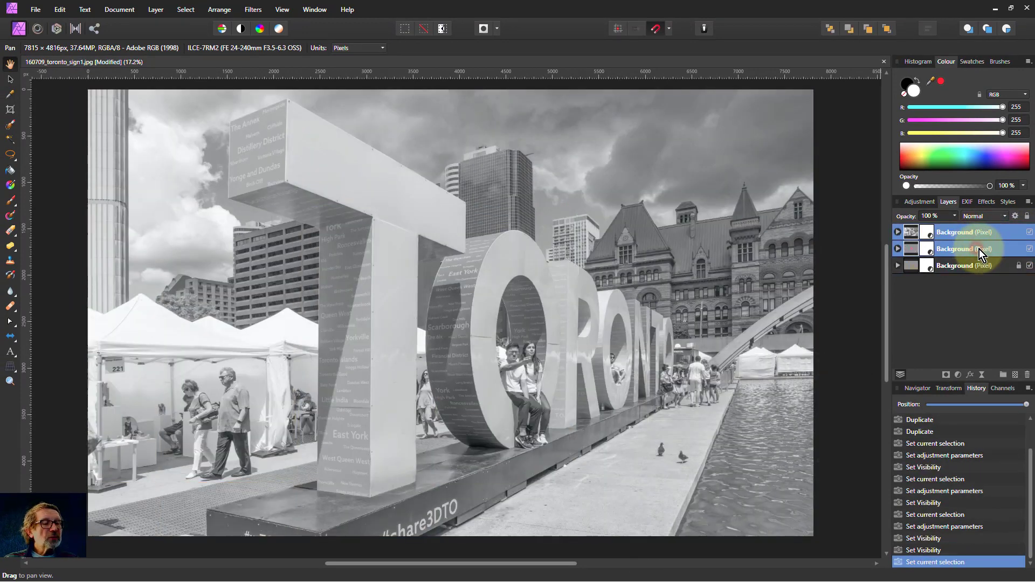
pyautogui.click(981, 218)
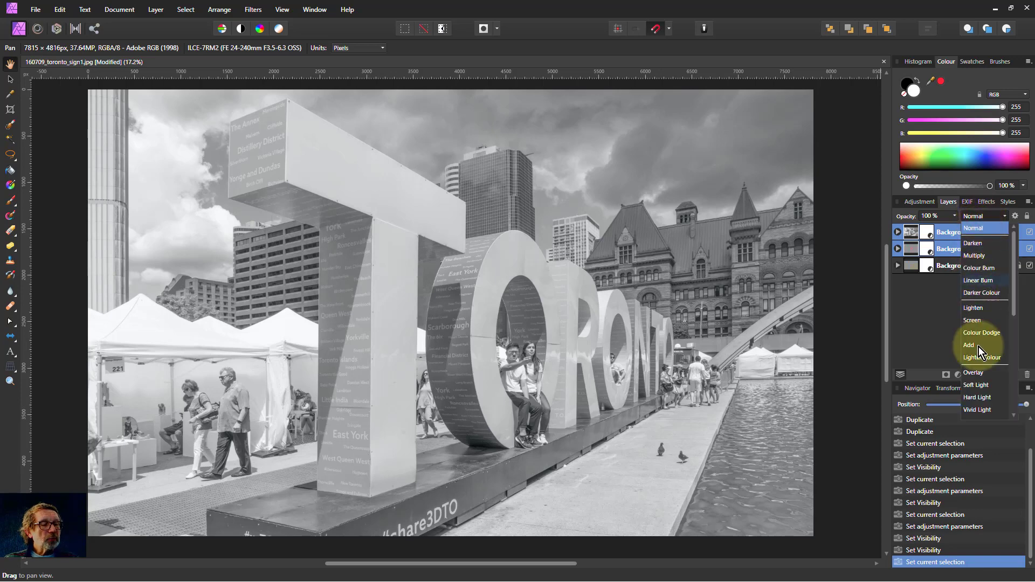
pyautogui.click(974, 372)
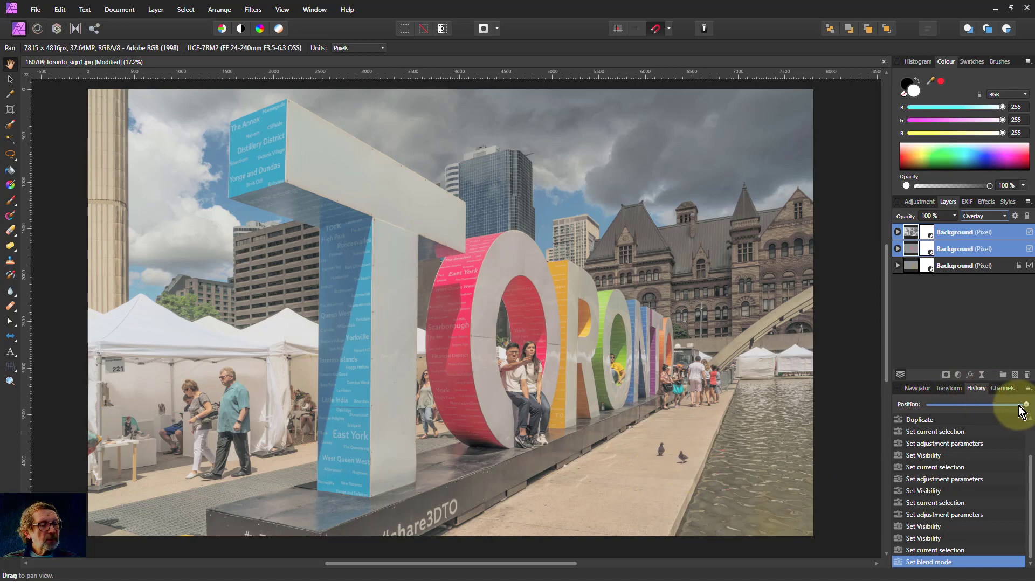
pyautogui.moveTo(1026, 410)
pyautogui.mouseDown()
pyautogui.moveTo(738, 429)
pyautogui.moveTo(1031, 428)
pyautogui.mouseUp()
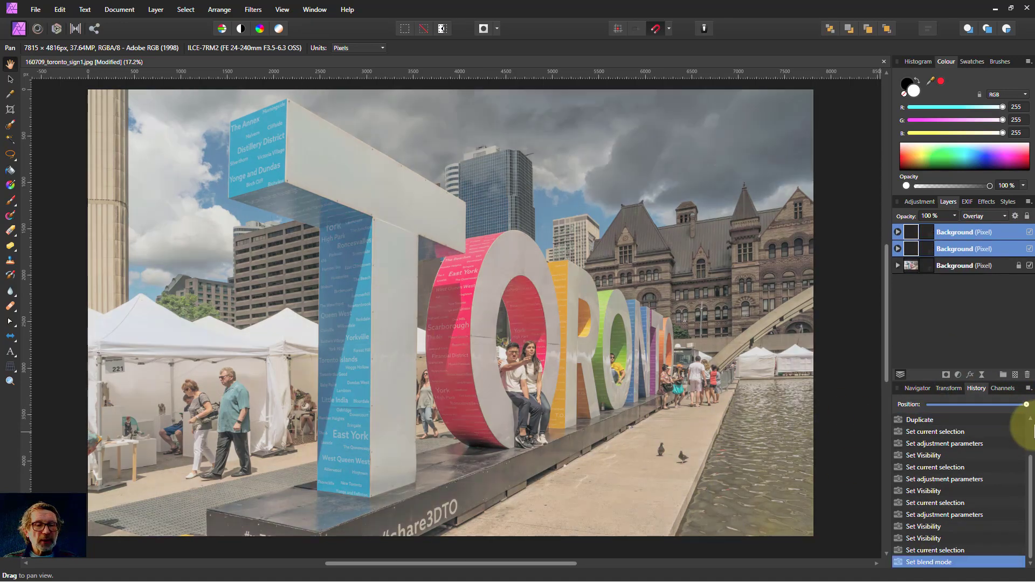